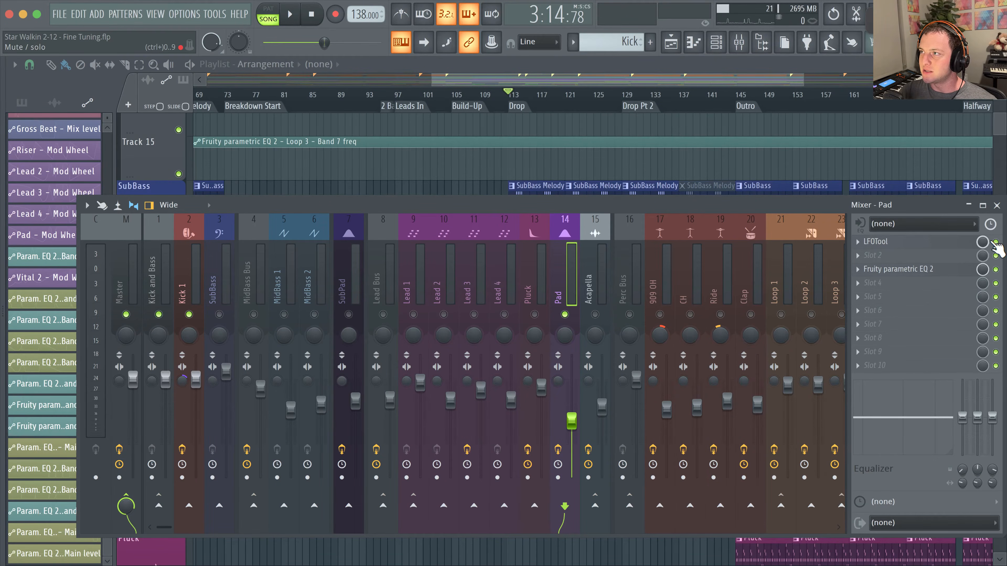
Step: Unsolo the Pad mixer track and raise its volume fader slightly while auditioning the drop
key(space)
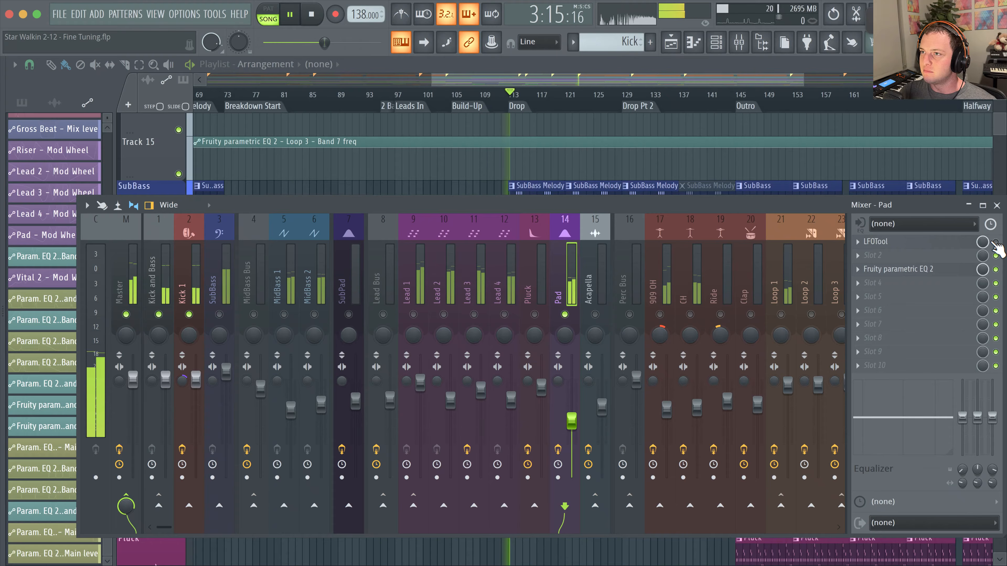
key(space)
right_click(565, 316)
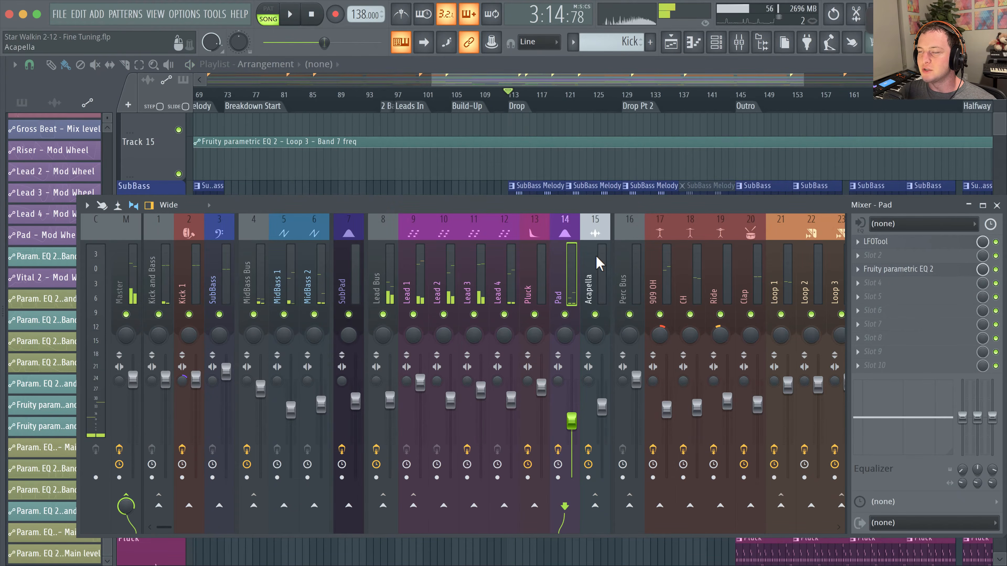
key(space)
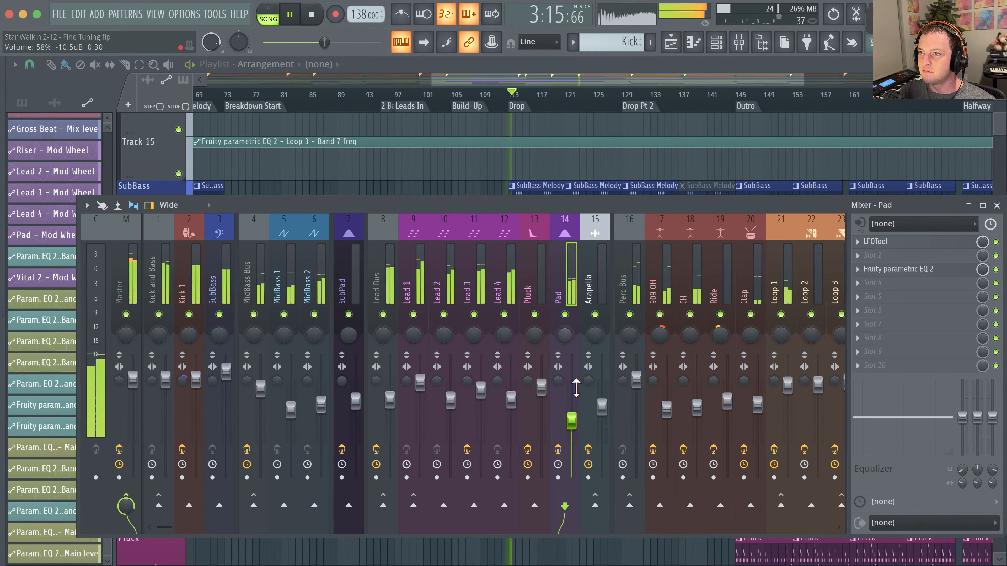
drag(571, 420, 569, 414)
key(space)
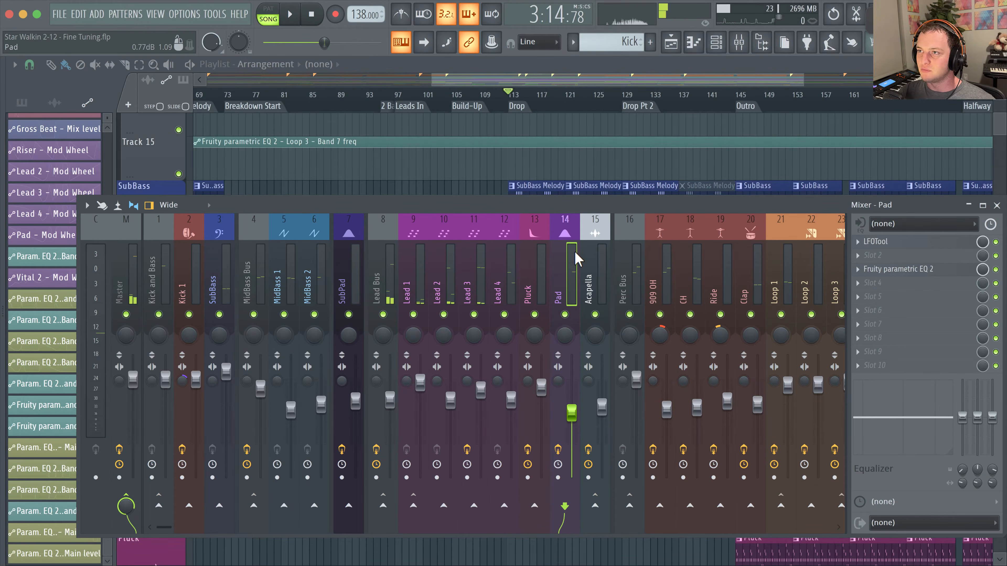
drag(542, 176, 580, 172)
drag(580, 326, 558, 359)
scroll(558, 359, down, 7)
scroll(559, 359, up, 7)
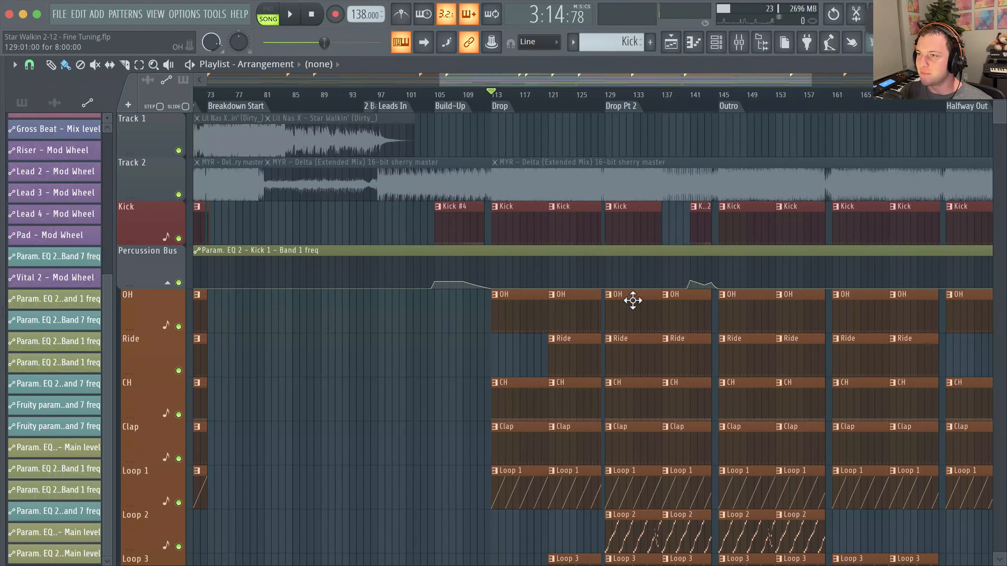
scroll(607, 412, down, 4)
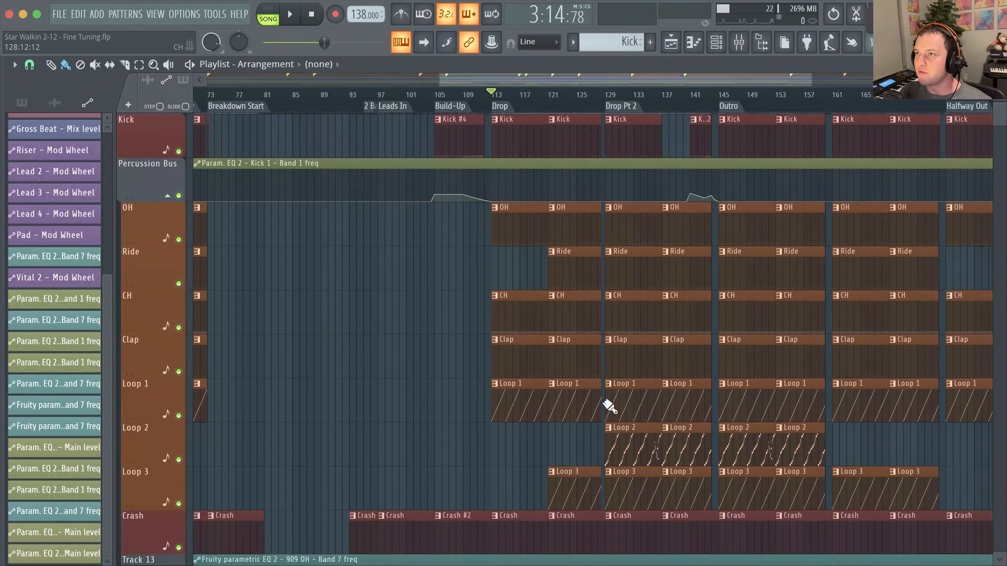
Step: Delete LFOTool from the first effect slot of the Pad mixer track
click(737, 44)
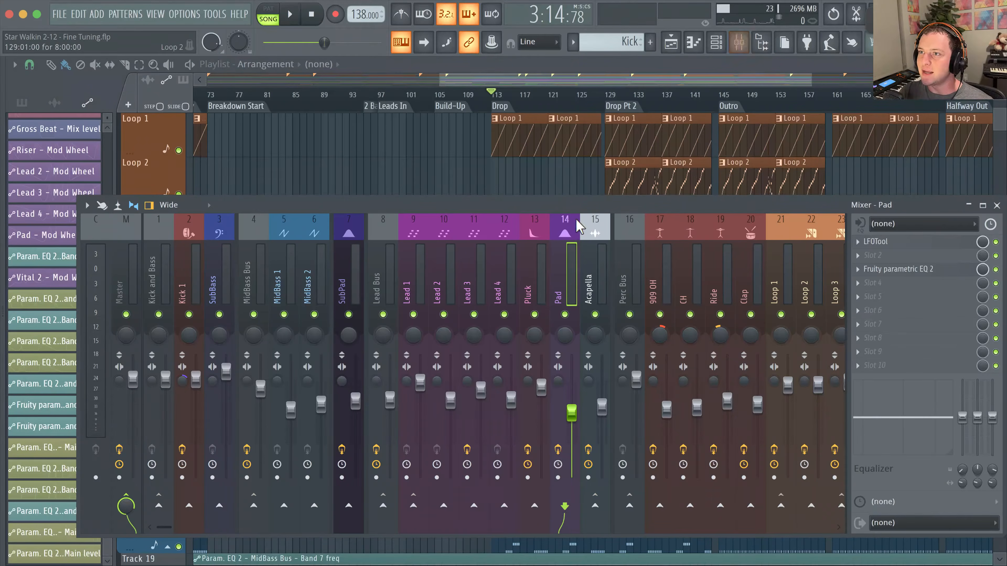
click(862, 246)
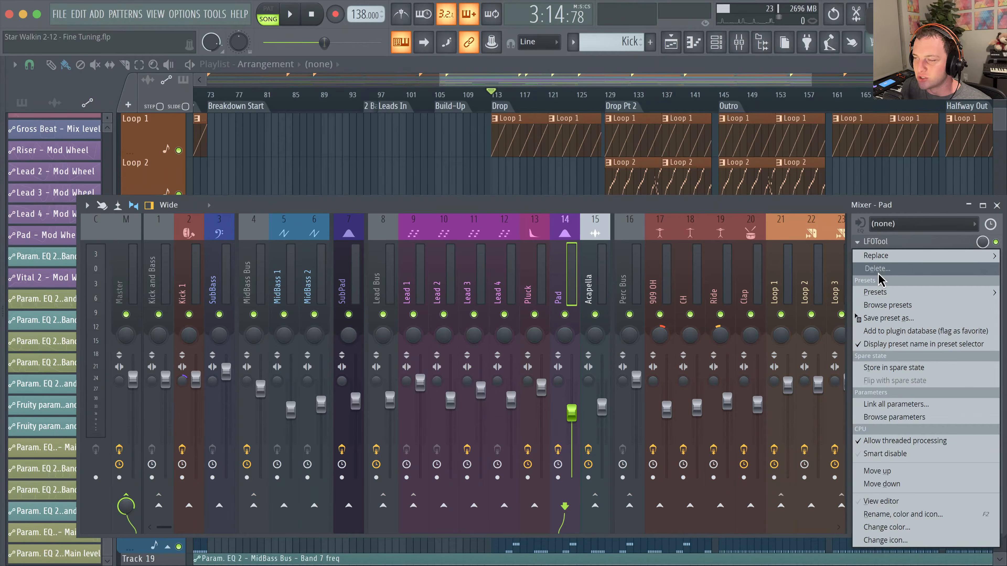
click(877, 269)
key(Return)
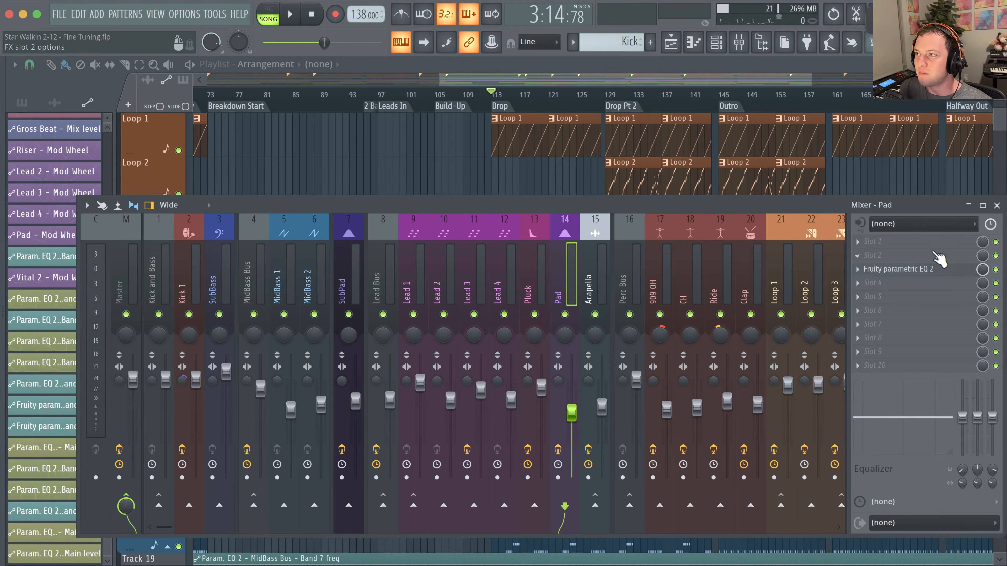
Step: Load Fruity Limiter into the Pad track's first effect slot and switch it to compressor mode
click(918, 250)
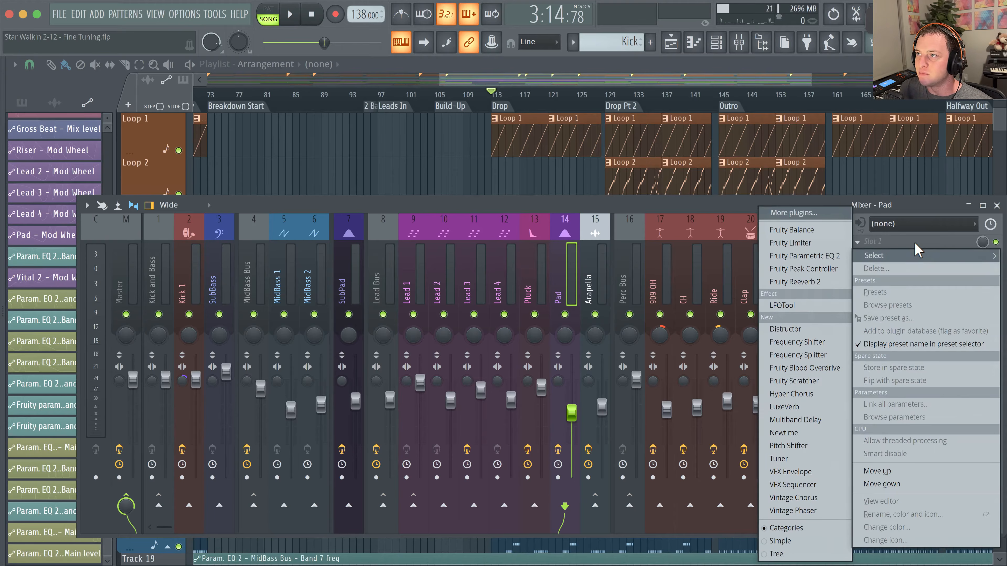
click(800, 247)
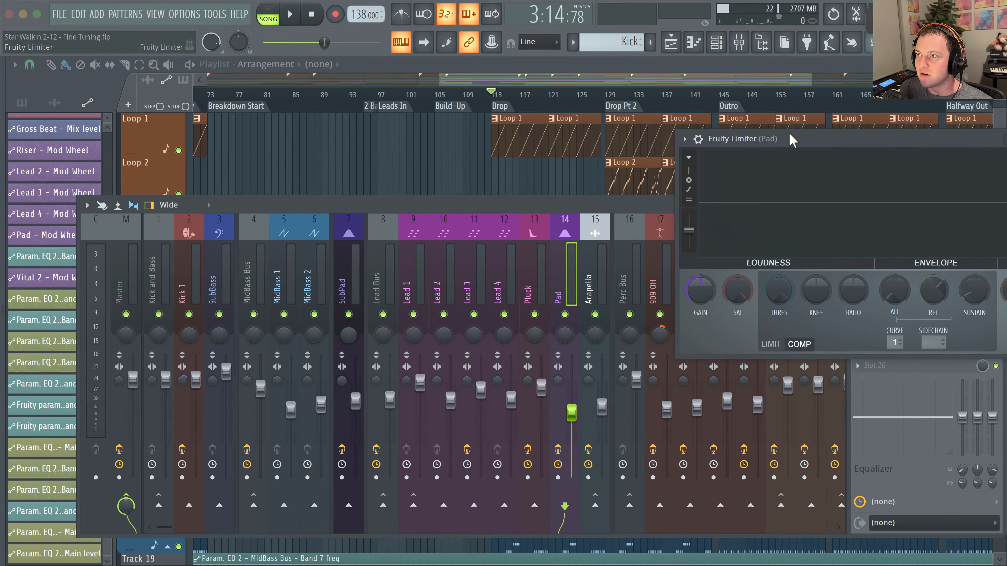
click(461, 317)
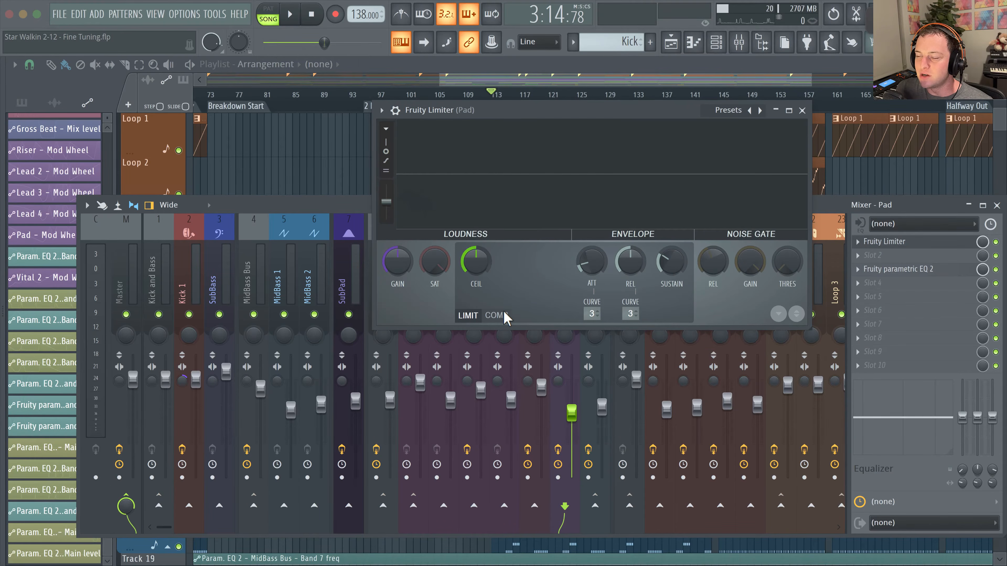
click(506, 316)
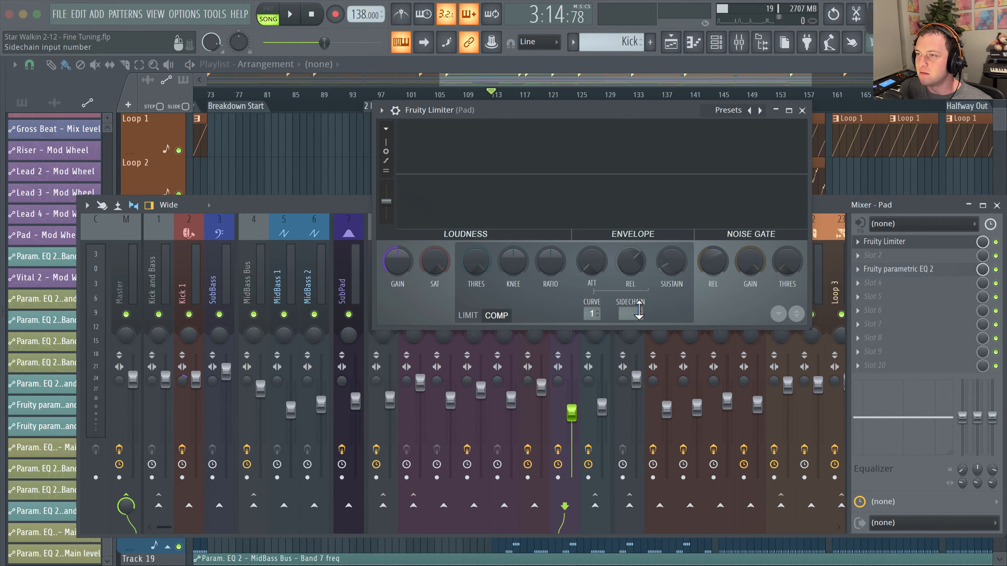
drag(570, 110, 574, 57)
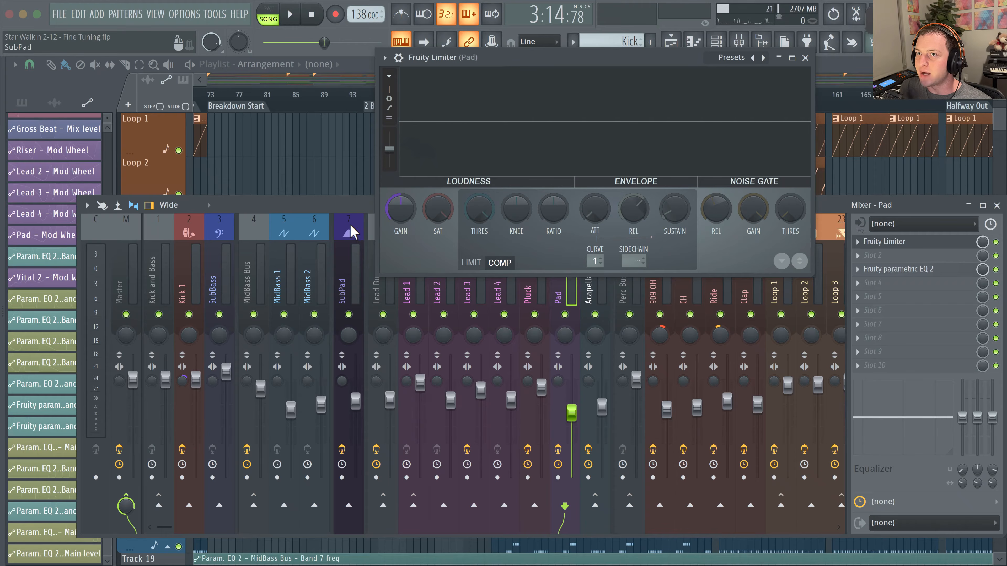
Step: Sidechain the Kick 1 mixer track to the Pad track, leaving the send level at 0%
click(189, 280)
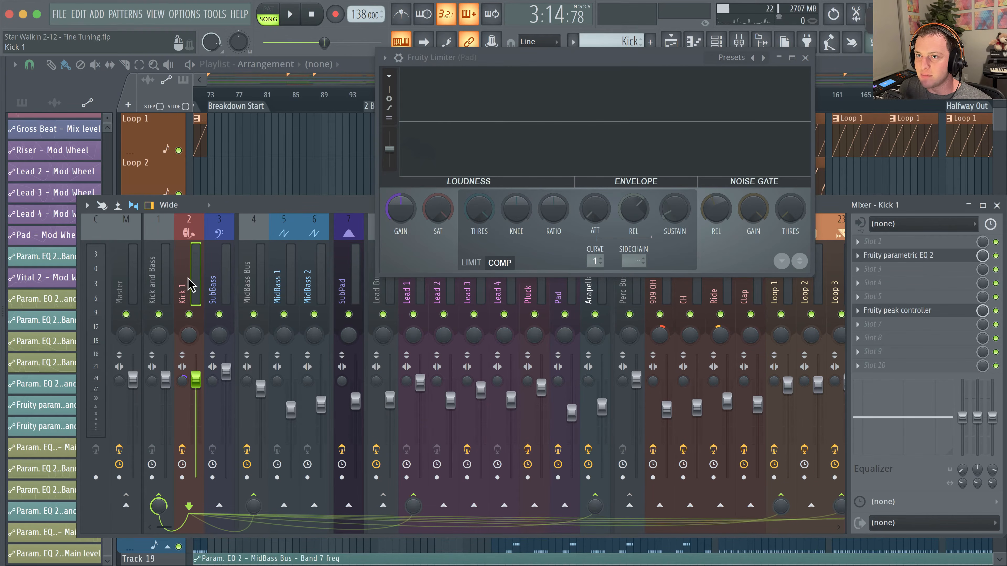
click(805, 58)
click(185, 302)
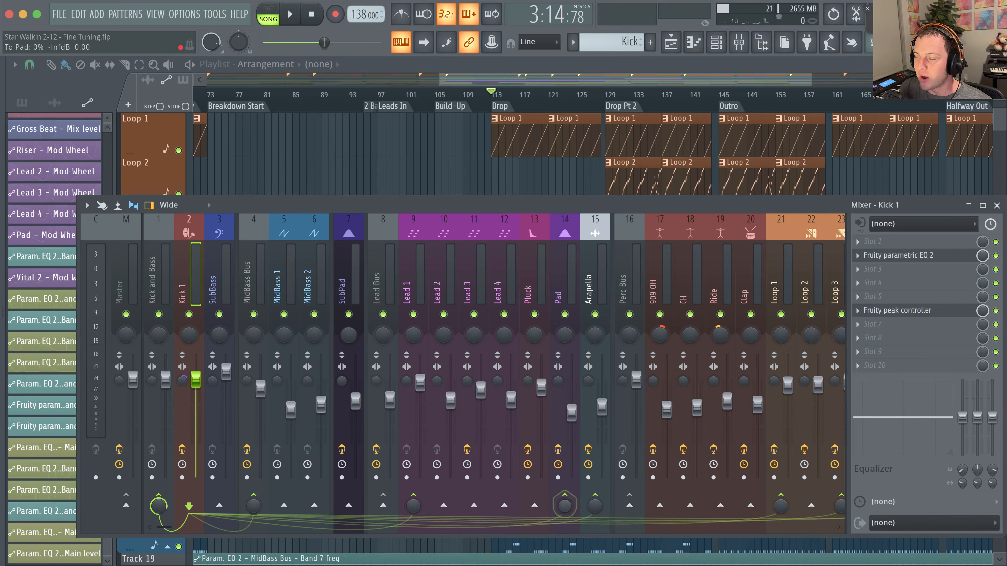
click(566, 506)
click(566, 504)
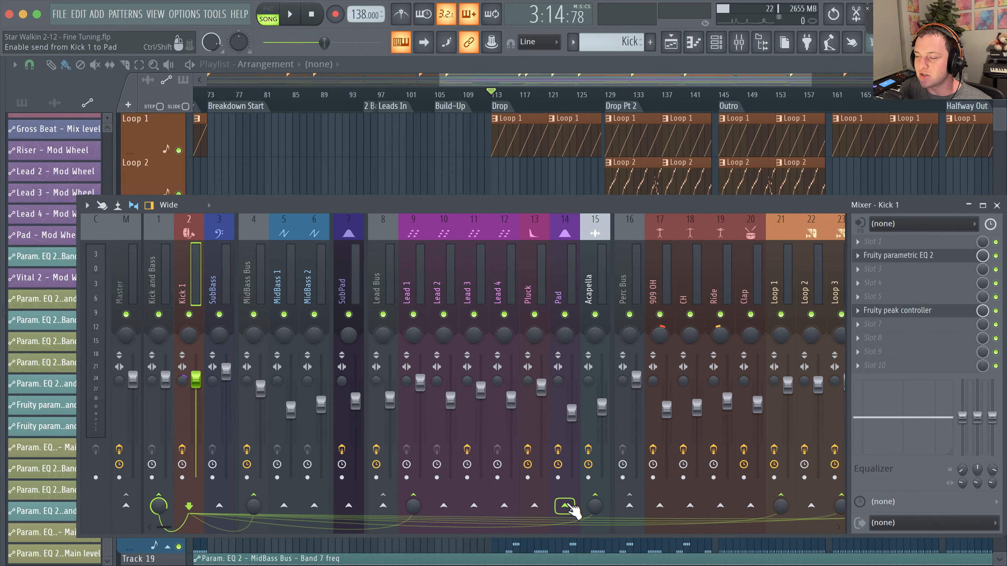
right_click(565, 507)
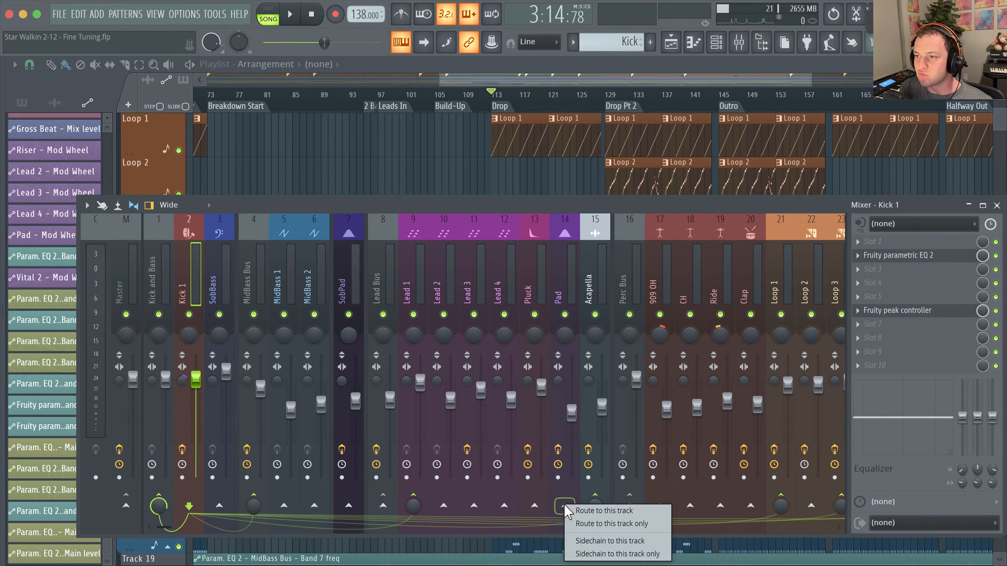
click(590, 549)
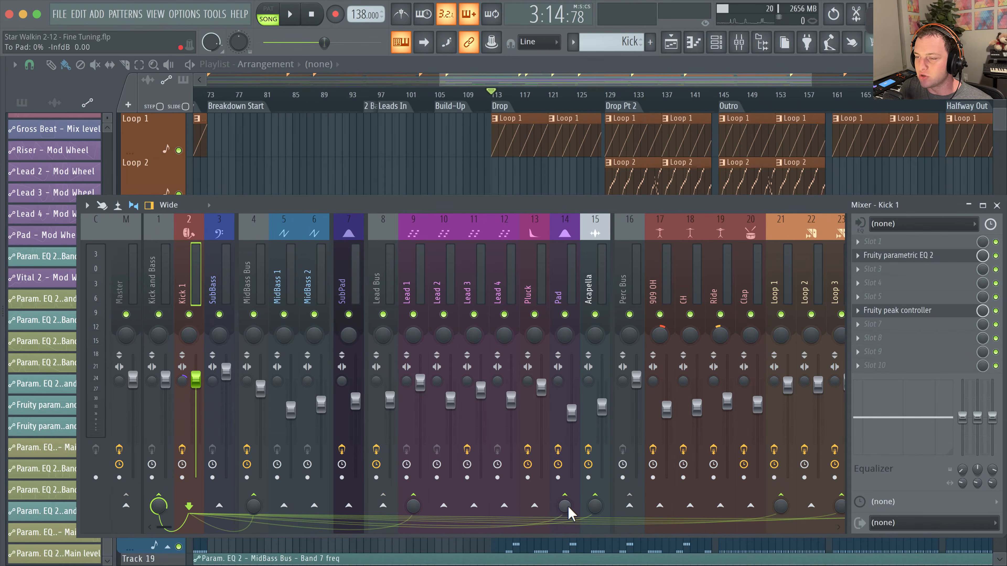
drag(569, 513, 569, 490)
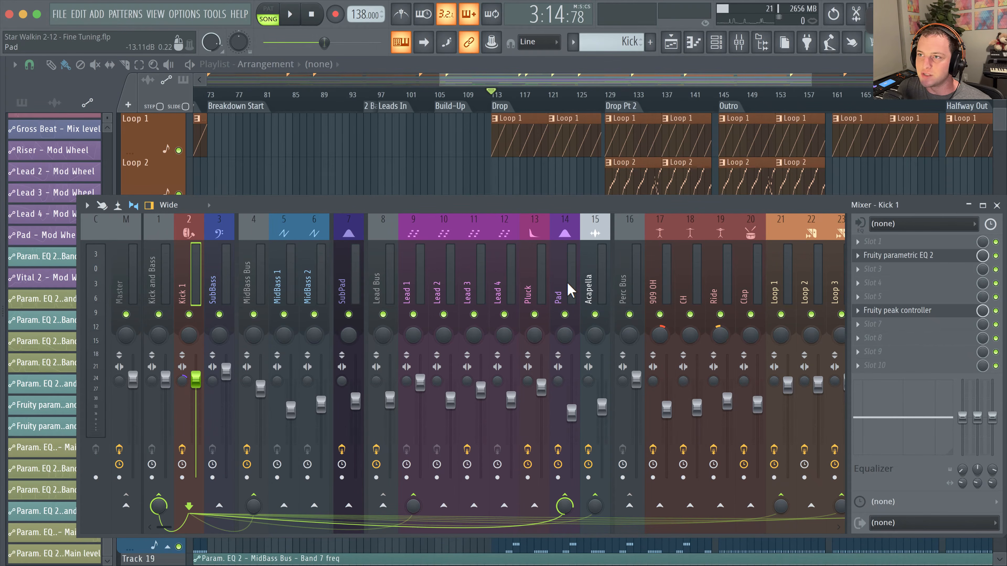
drag(565, 507, 565, 531)
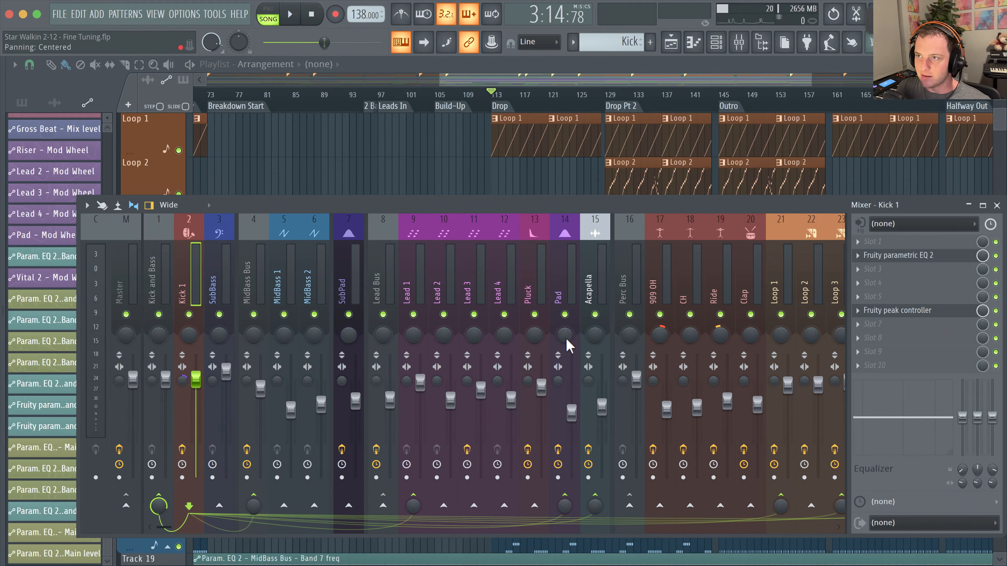
Step: Set the sidechain input of the Pad track's Fruity Limiter to Kick 1
click(562, 288)
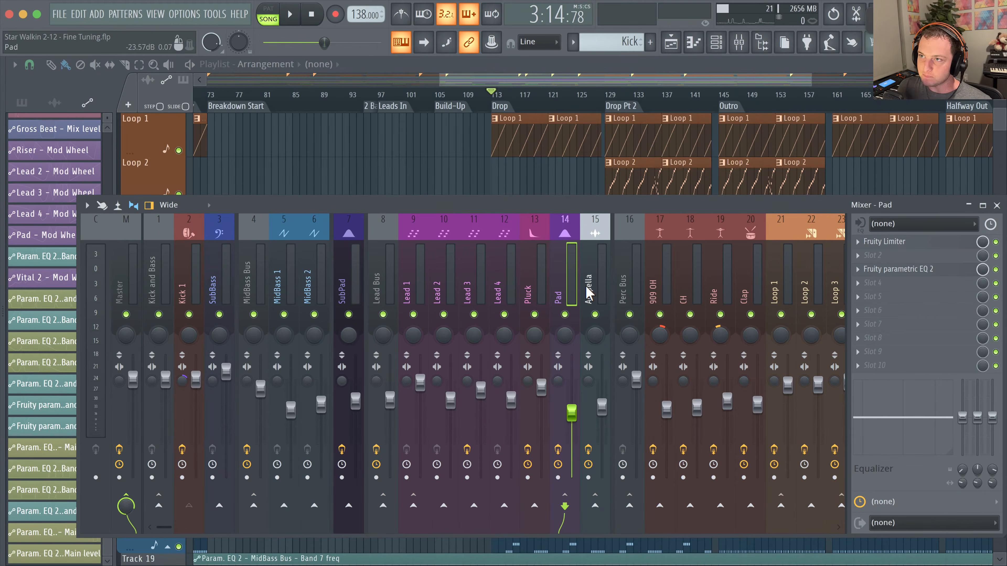
click(890, 242)
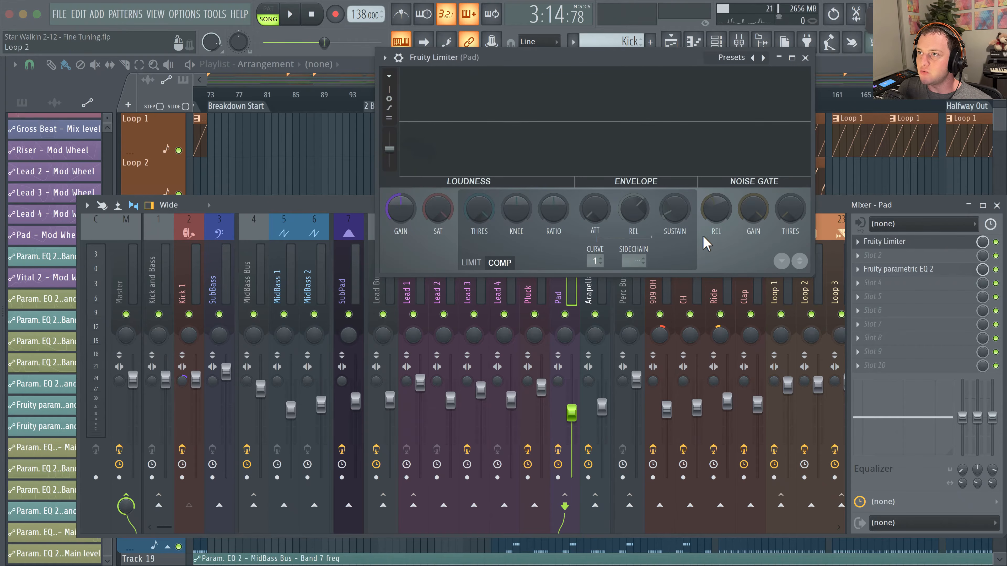
click(635, 261)
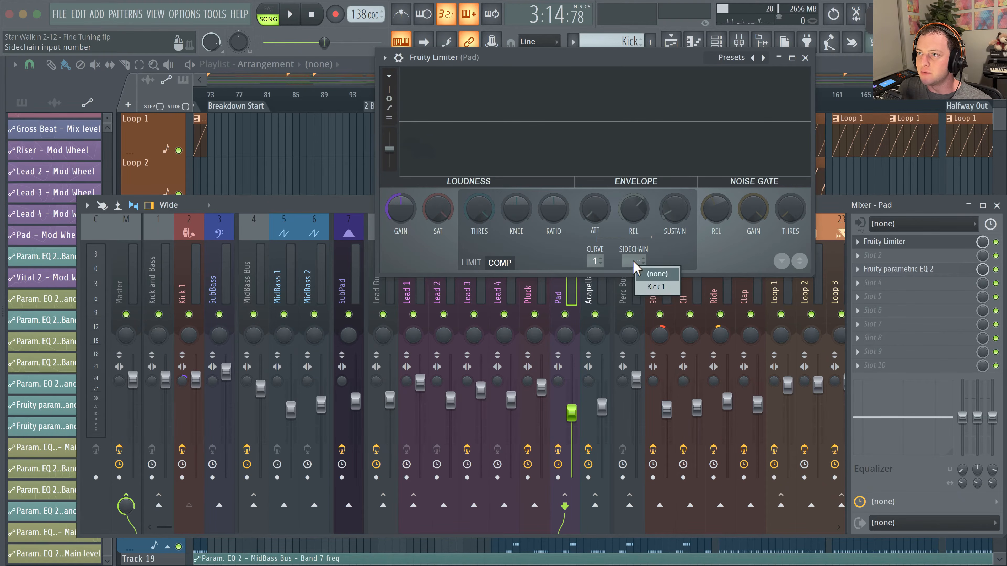
click(664, 288)
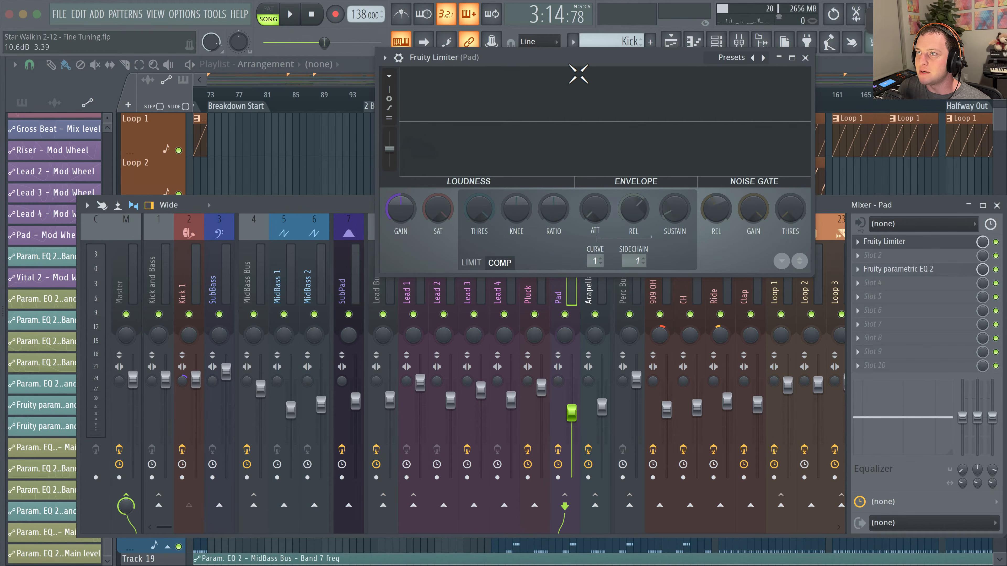
mouse_move(583, 62)
mouse_down()
mouse_move(499, 41)
mouse_move(579, 66)
mouse_up()
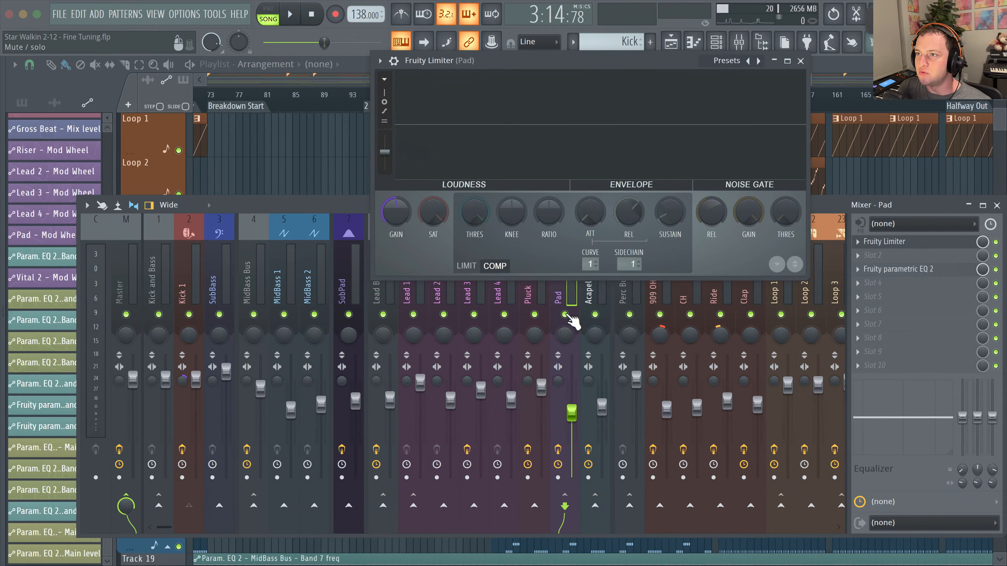
Step: Solo Kick 1 with the Pad, and during playback set the compressor threshold to about -18.1 dB and raise the ratio
click(189, 316)
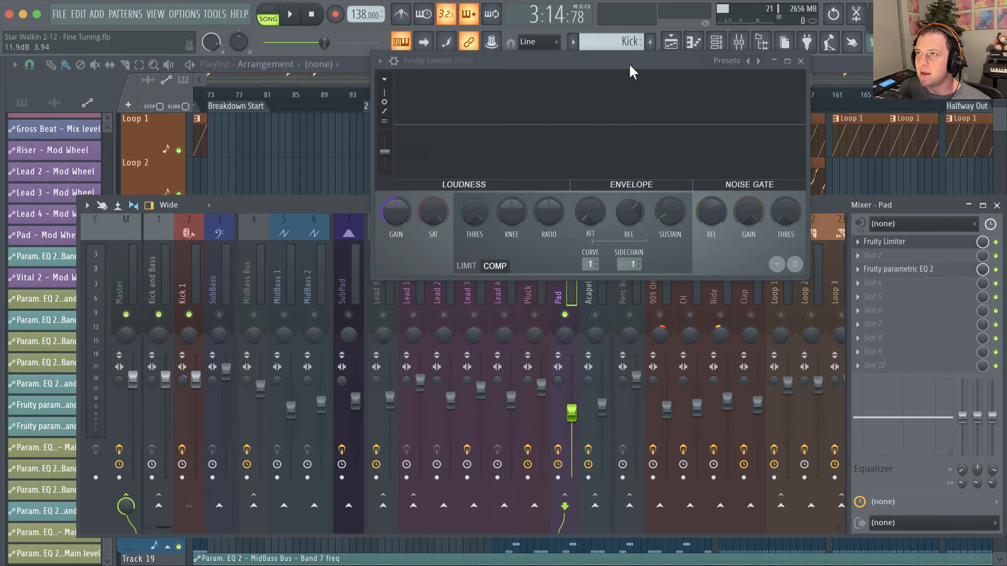
drag(628, 65, 623, 86)
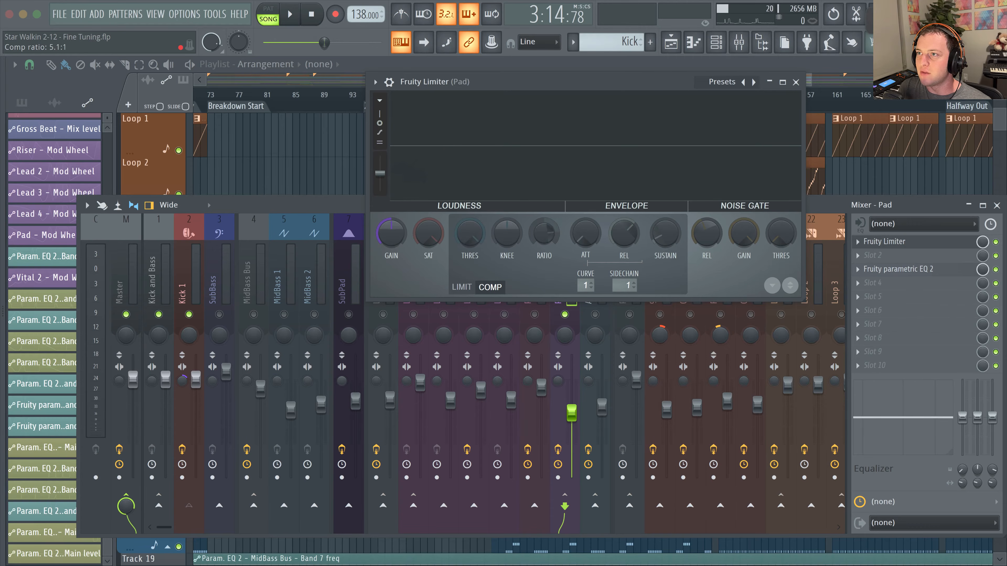
drag(469, 233, 470, 258)
key(space)
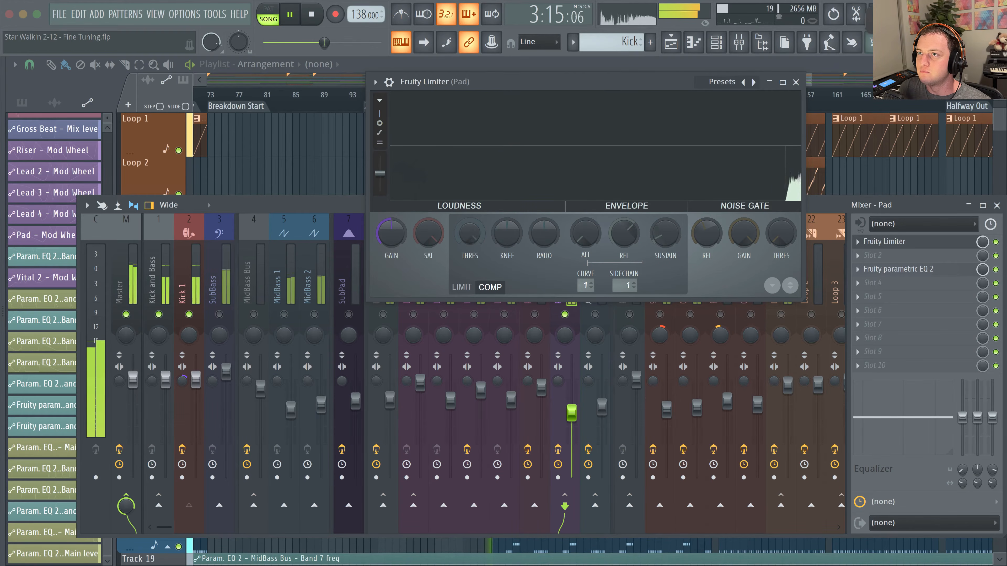
drag(544, 234, 544, 198)
drag(468, 244, 476, 240)
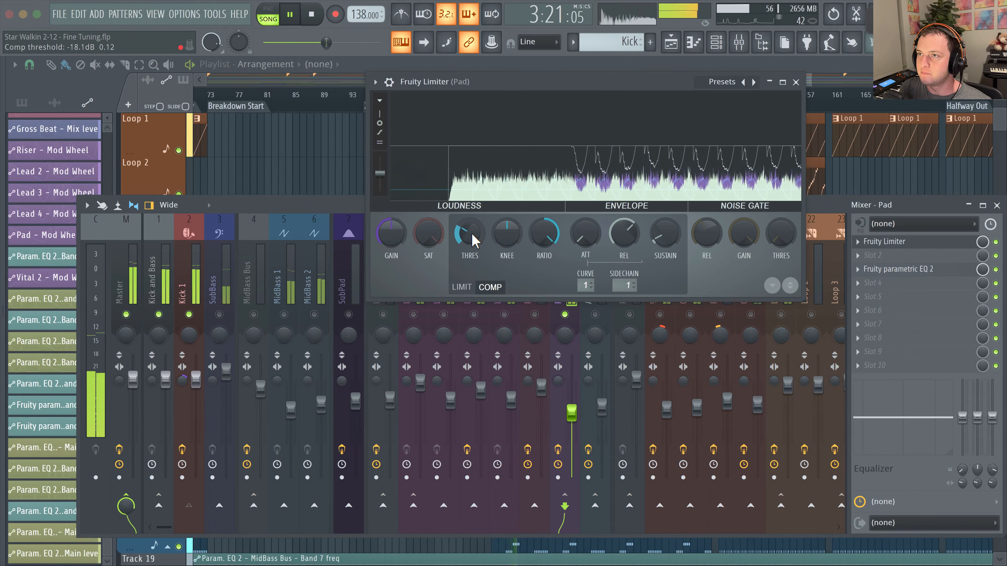
key(space)
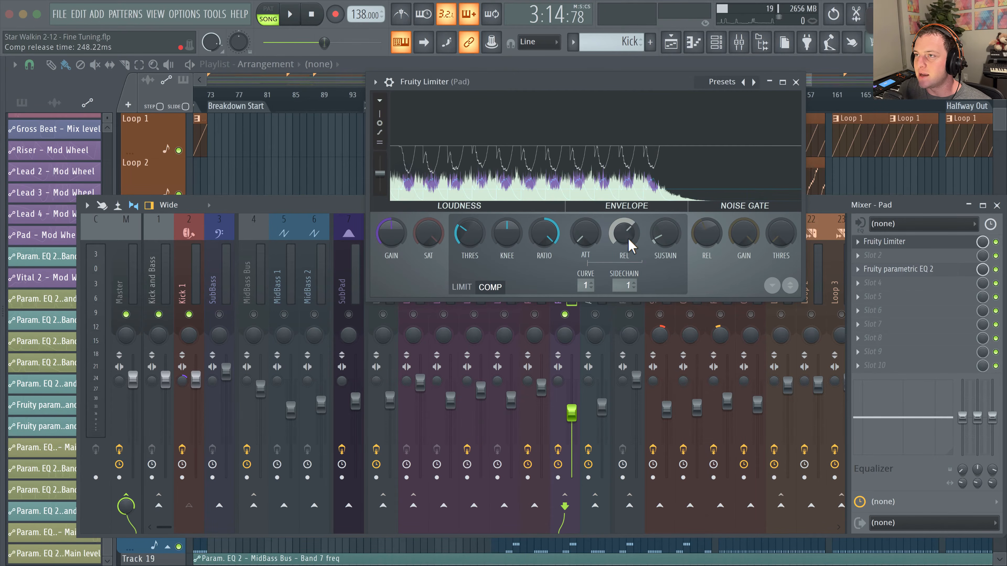
Step: Fine-tune the compressor's release time while auditioning the drop, and close the Fruity Limiter window
key(space)
mouse_move(624, 233)
mouse_down()
mouse_move(624, 207)
mouse_move(624, 234)
mouse_up()
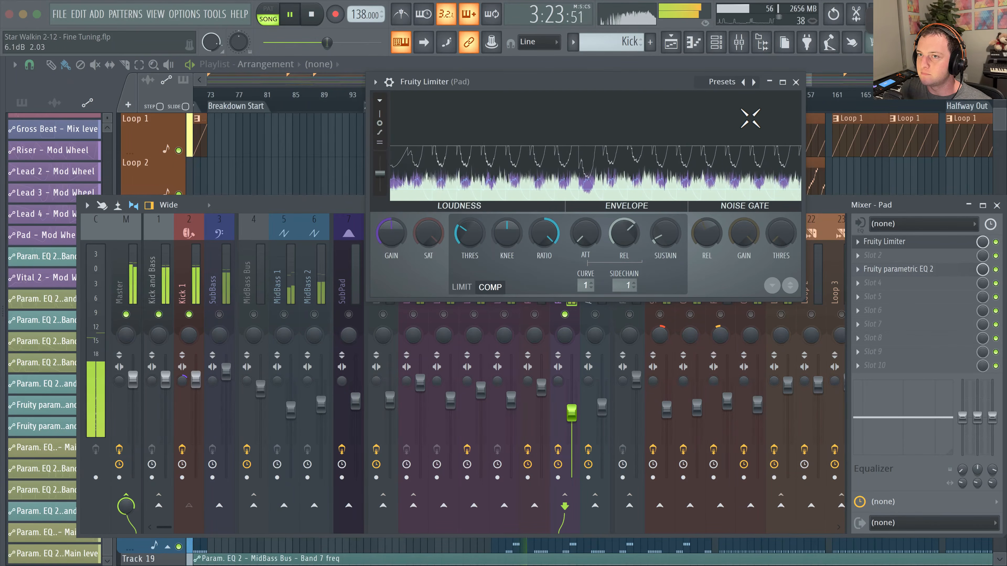
key(space)
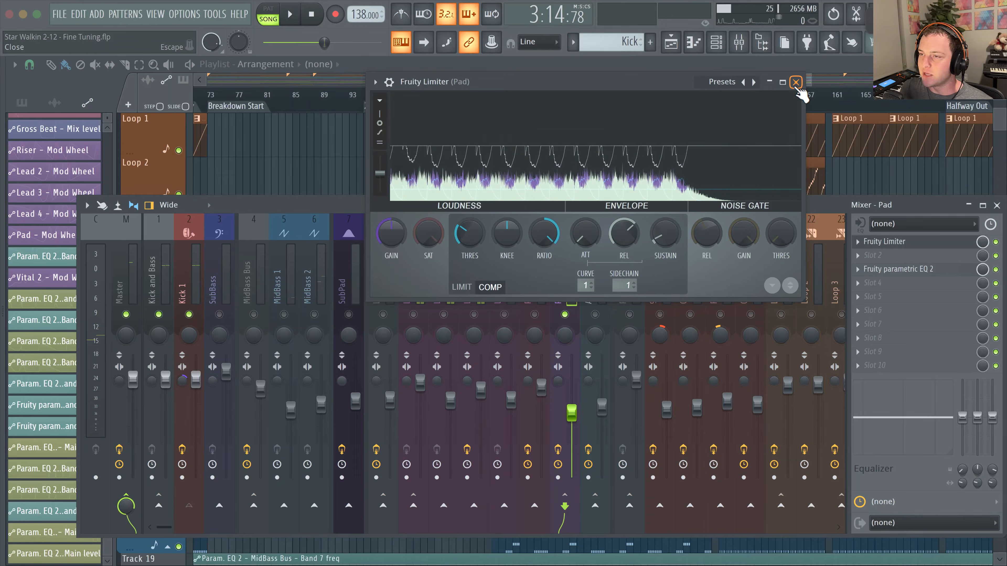
click(796, 82)
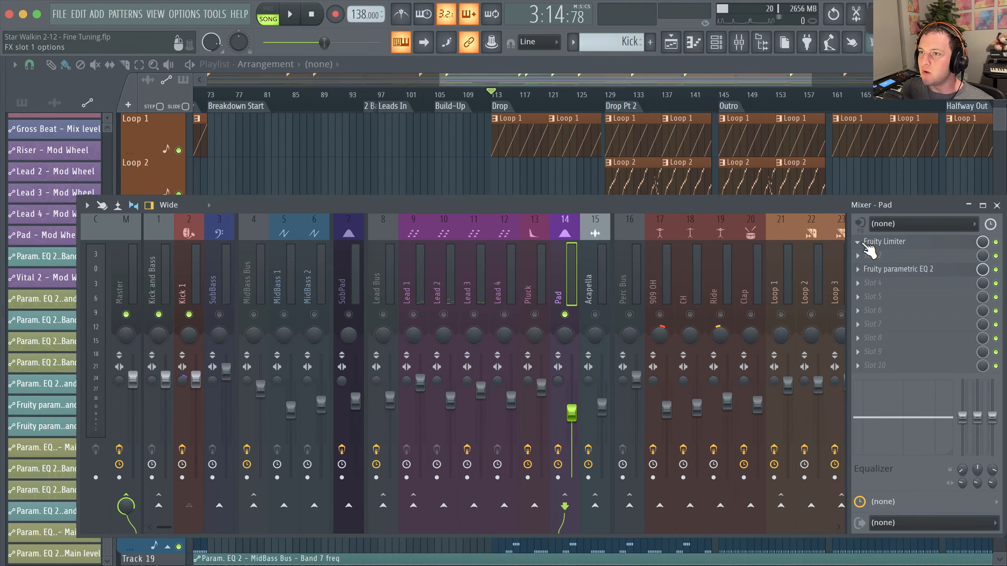
Step: Delete the Fruity Limiter from the Pad mixer track
click(865, 251)
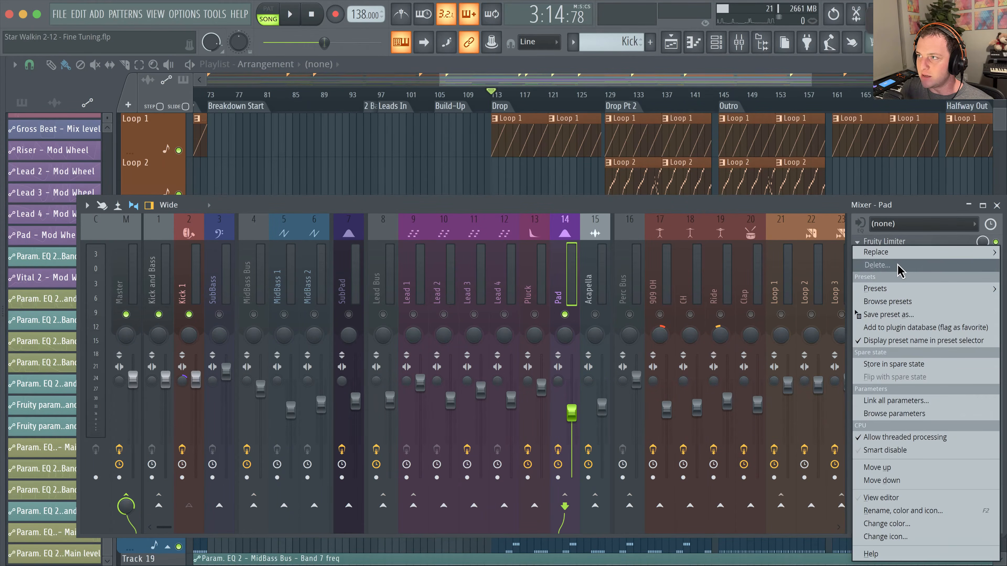
click(902, 269)
key(Return)
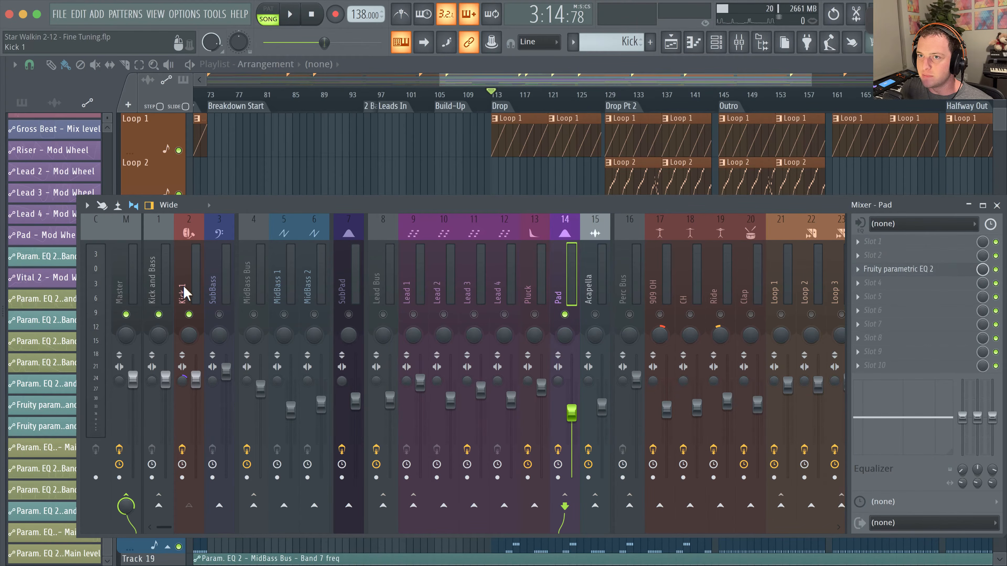
Step: Add Fruity Balance to the first effect slot of the Pad track and position its window above the mixer
click(185, 292)
click(571, 281)
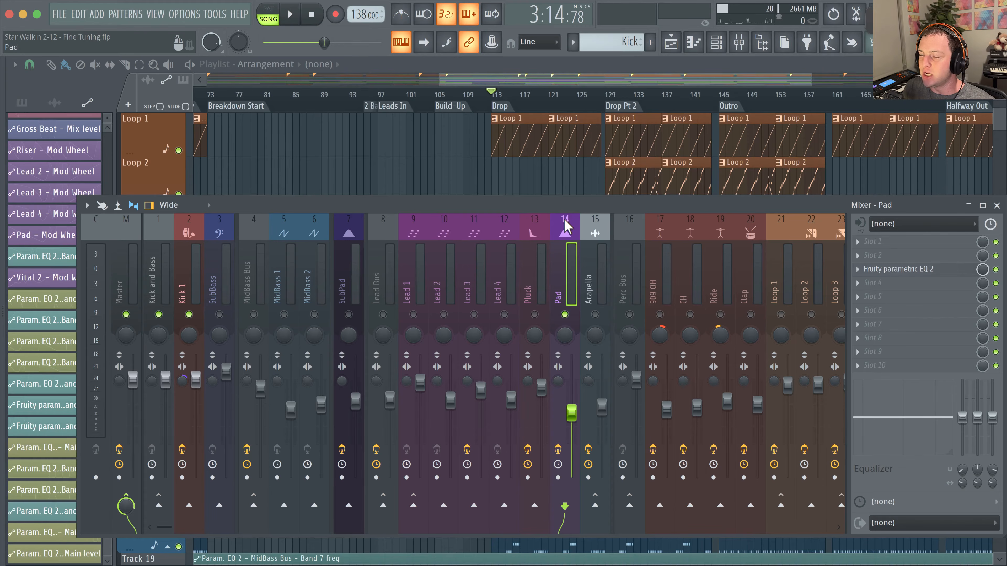
click(872, 242)
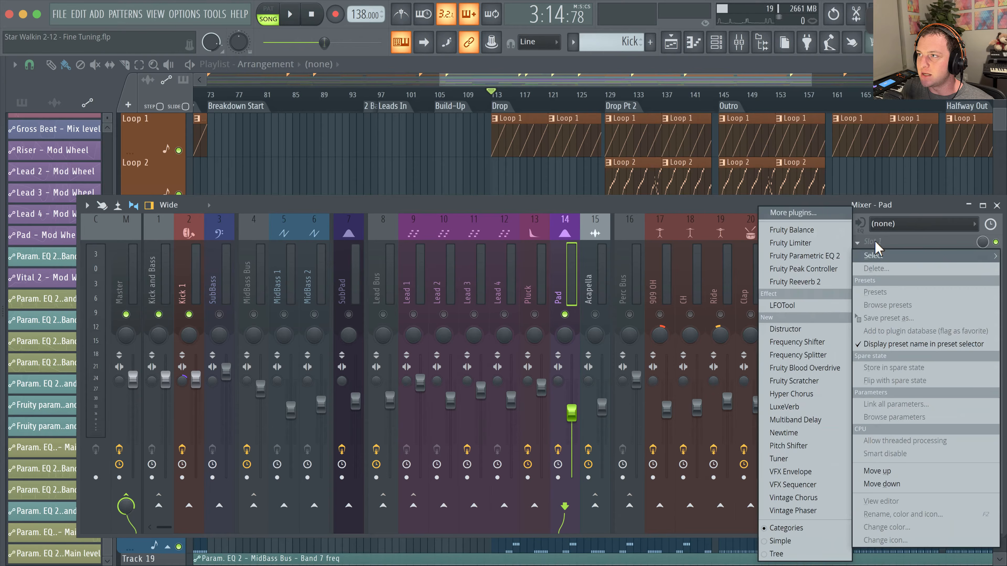
click(814, 233)
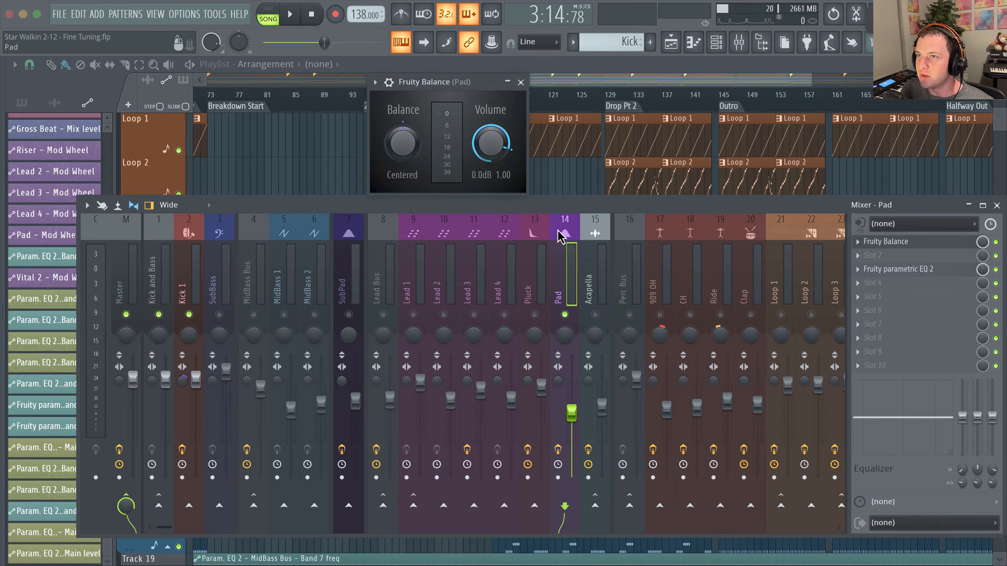
drag(455, 101, 675, 111)
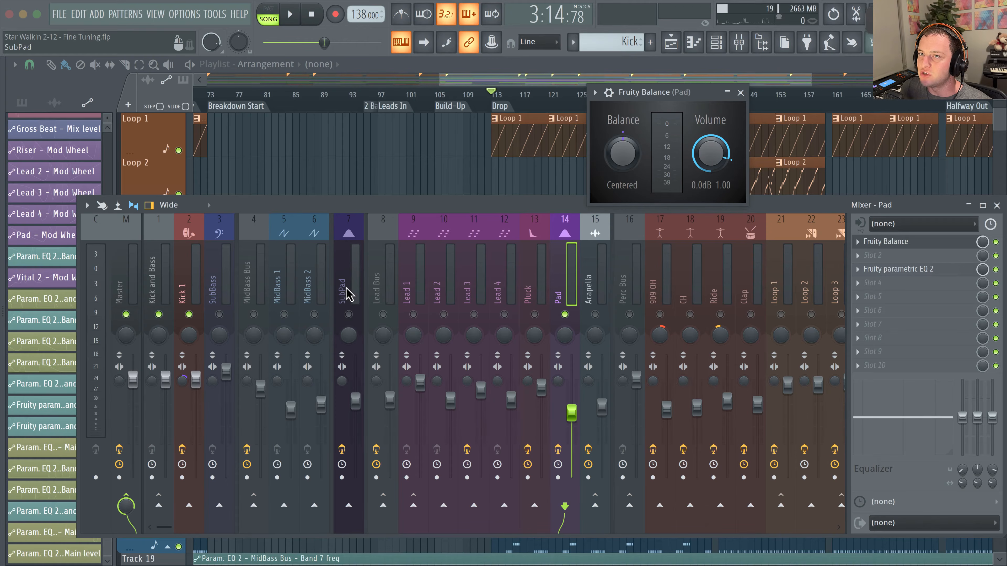
Step: Delete the existing Fruity peak controller from the Kick 1 mixer track
click(194, 303)
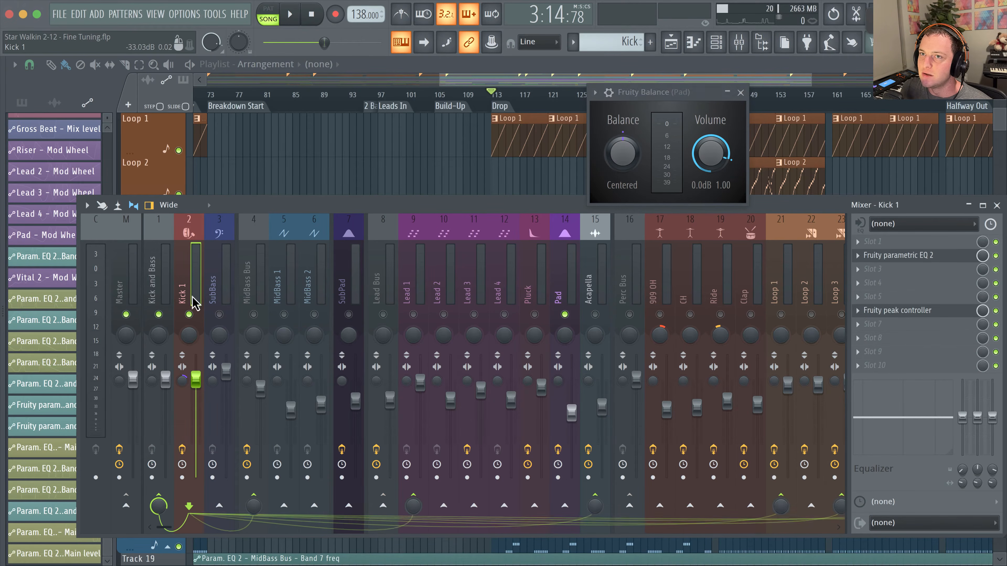
right_click(872, 312)
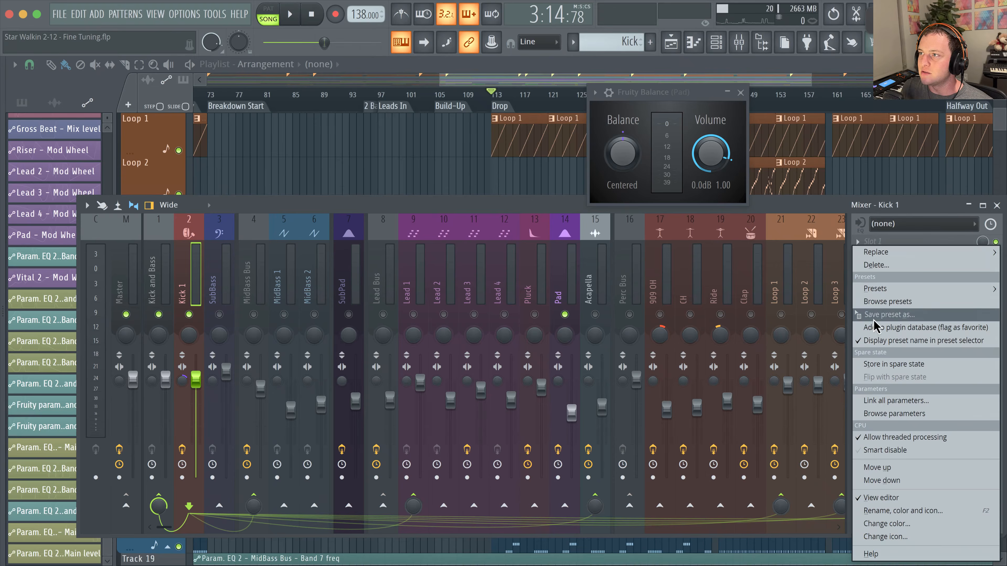
click(876, 265)
key(Return)
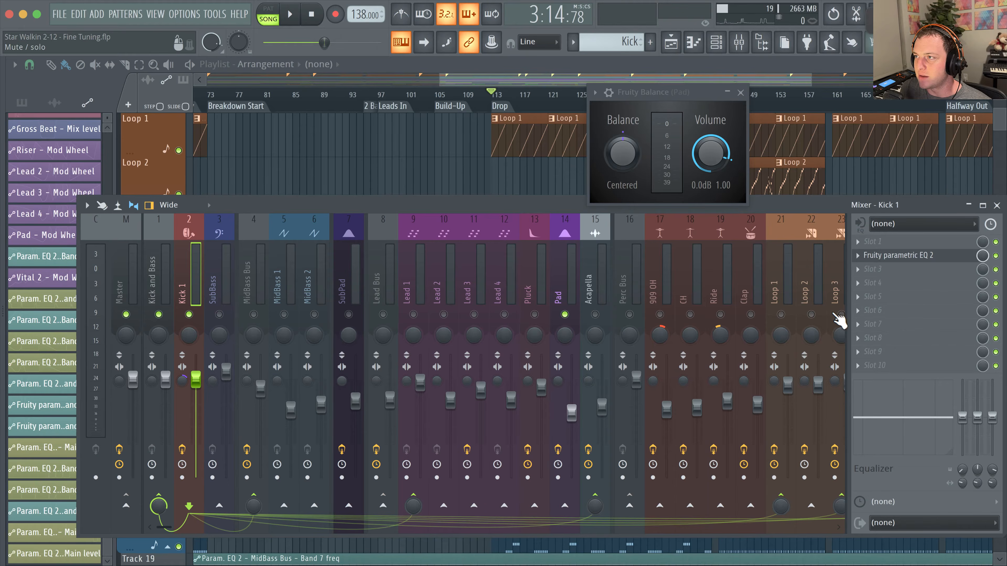
Step: Add a Fruity Peak Controller to effect slot 5 of the Kick 1 track and arrange its window beside Fruity Balance
right_click(876, 259)
mouse_move(874, 269)
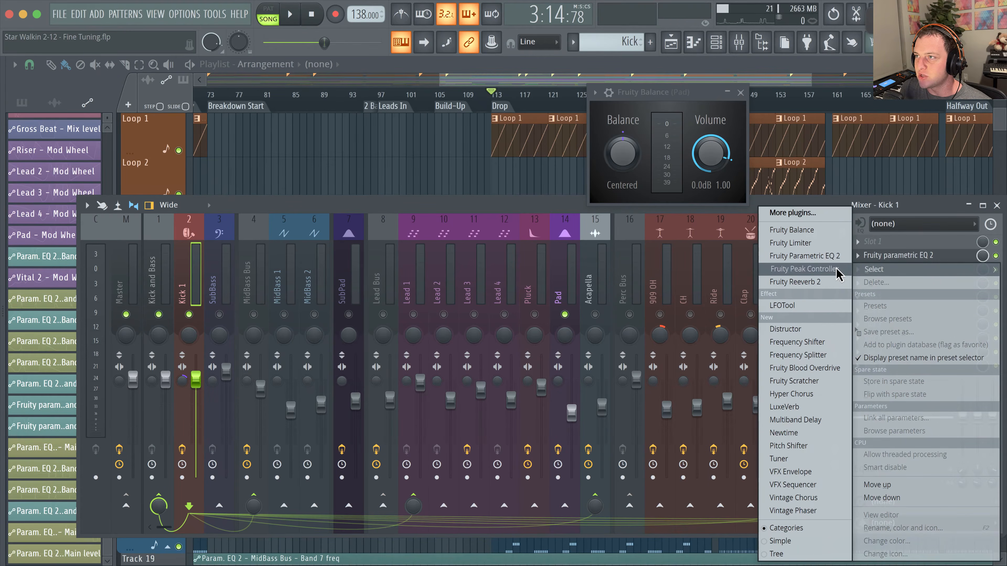
click(838, 269)
drag(269, 124, 448, 88)
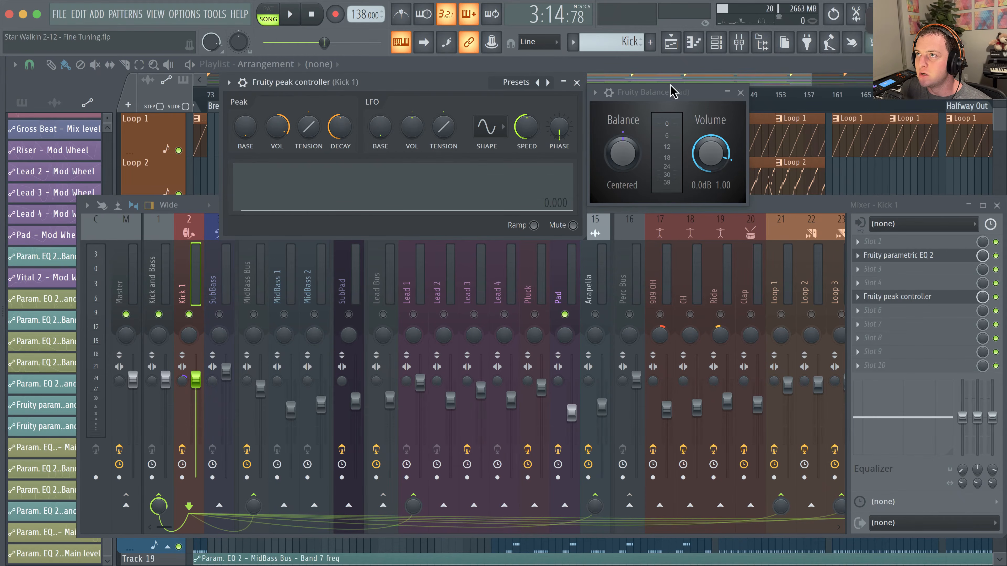
drag(673, 92, 693, 77)
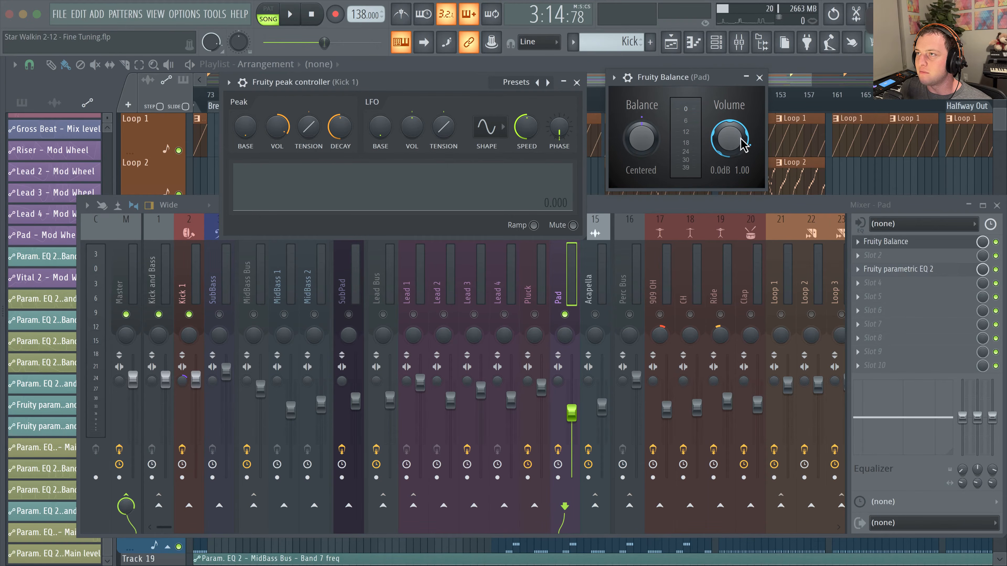
Step: Link the Pad's Fruity Balance volume to the internal controller Peak ctrl - Peak, with smoothing turned off
right_click(735, 152)
click(772, 291)
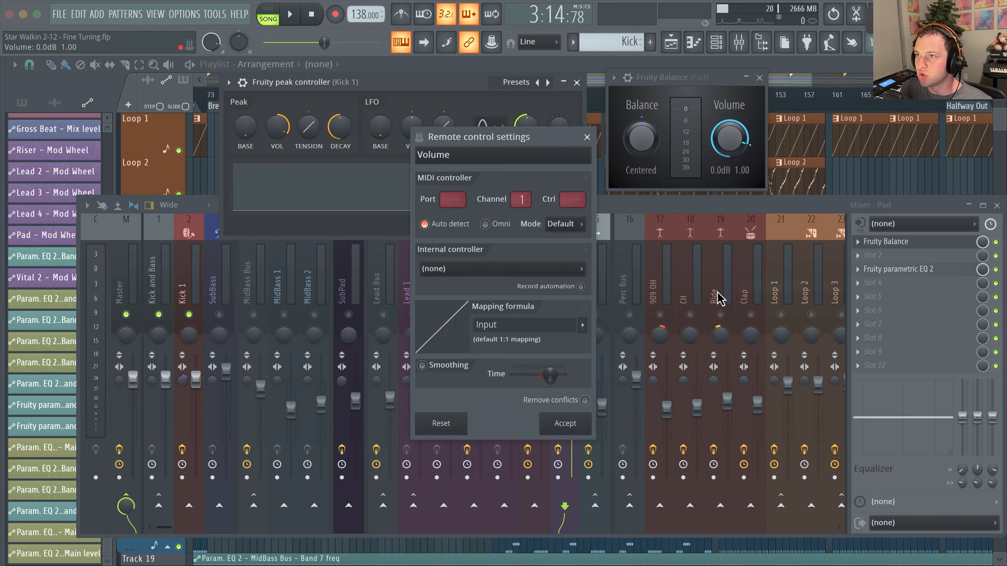
click(528, 276)
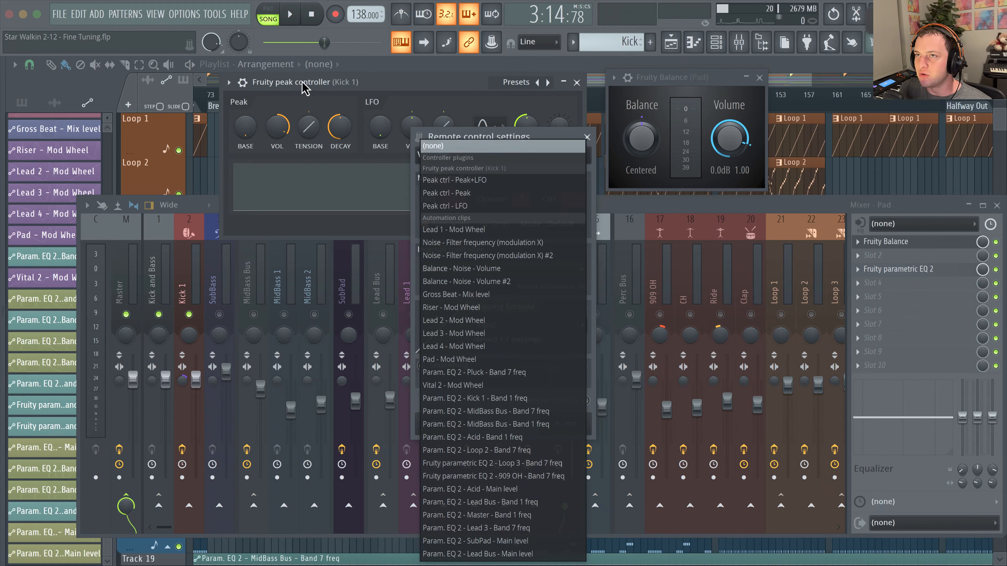
click(473, 195)
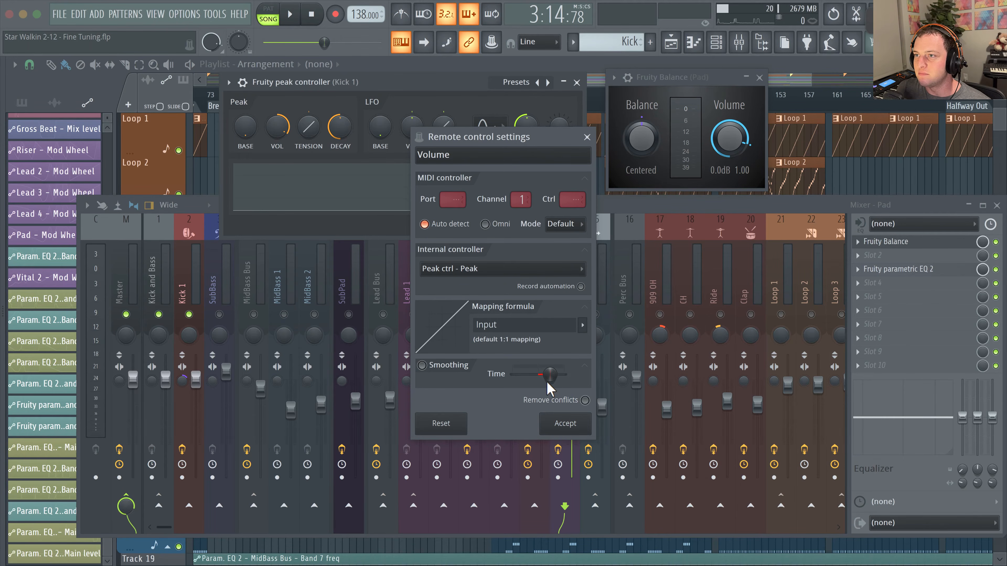
drag(549, 376, 546, 376)
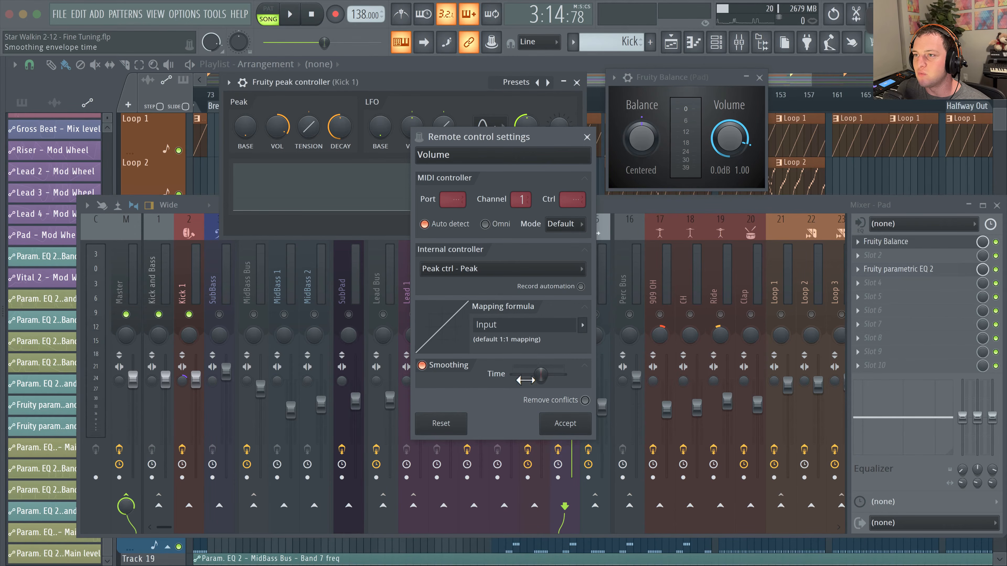
click(444, 369)
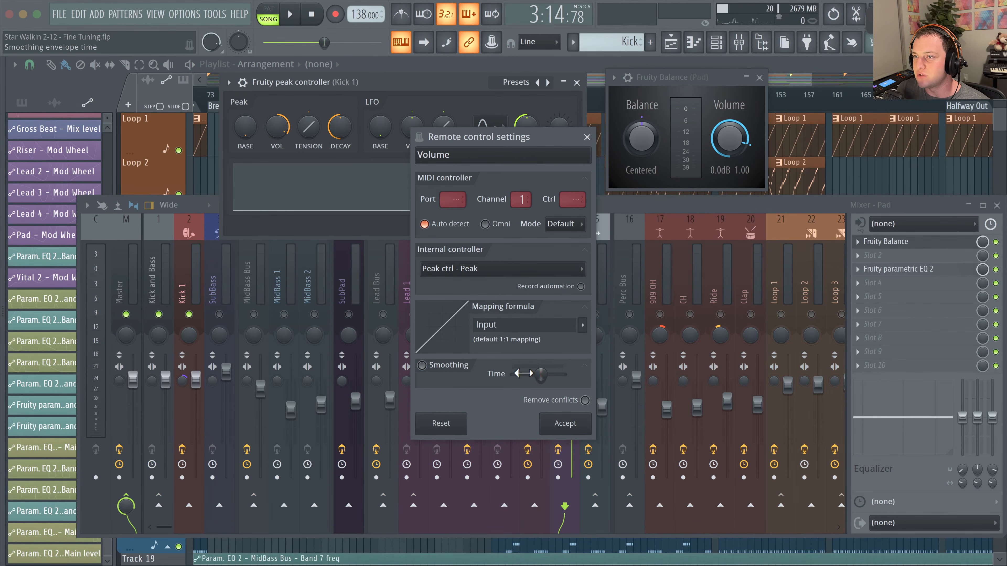
click(566, 426)
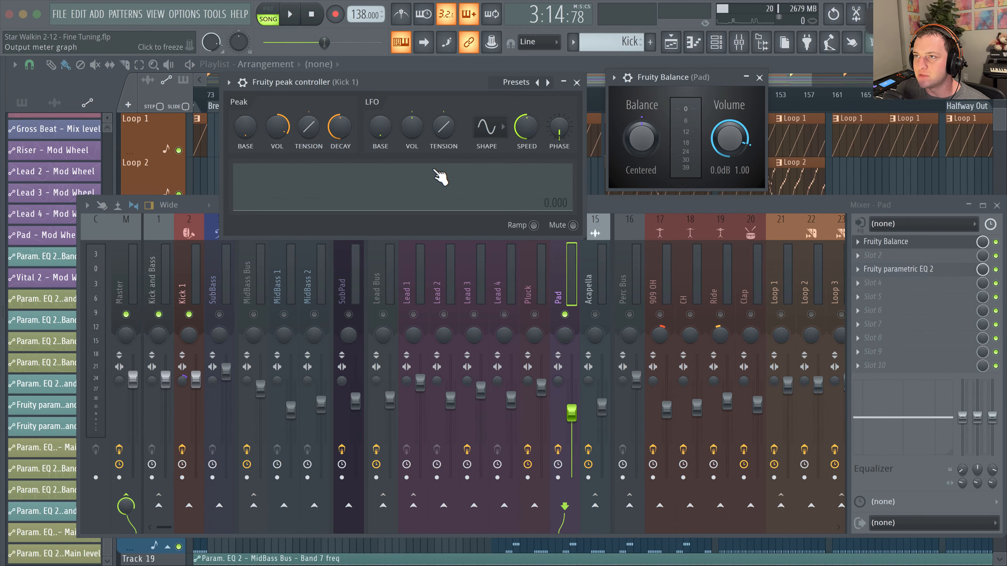
Step: Audition the drop, raise the peak base until the controller output sits at about 0.8, and turn the peak volume negative
key(space)
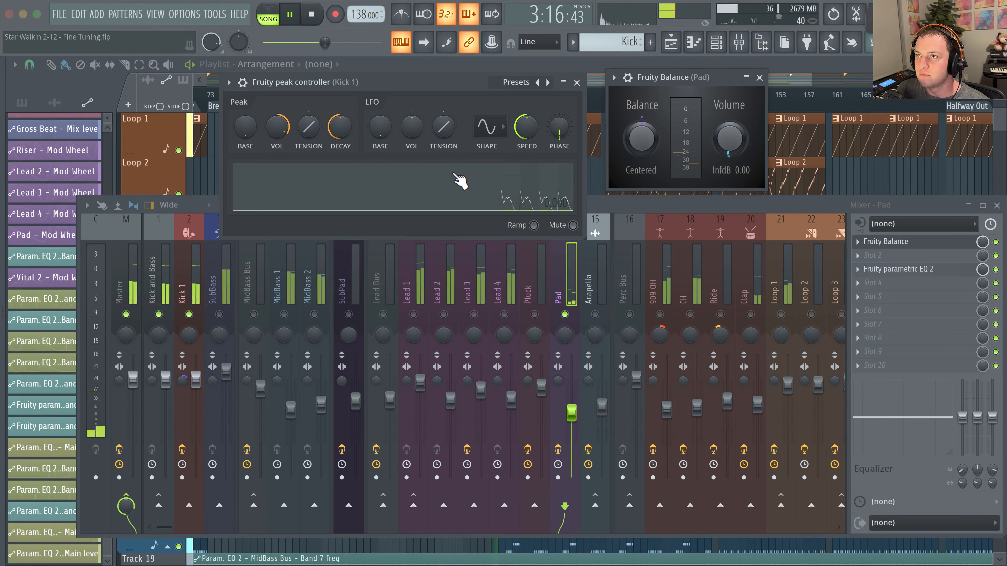
key(space)
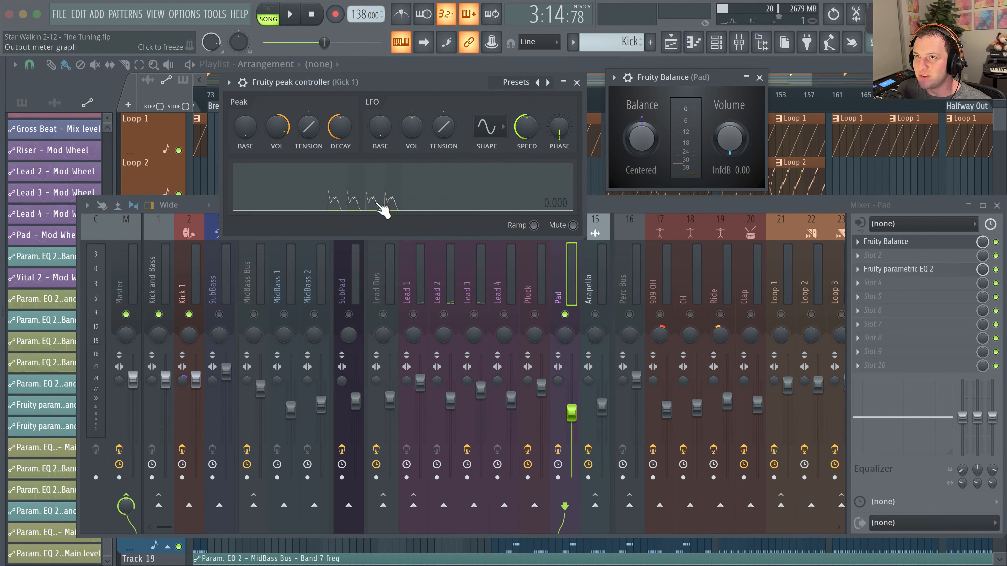
drag(278, 128, 258, 96)
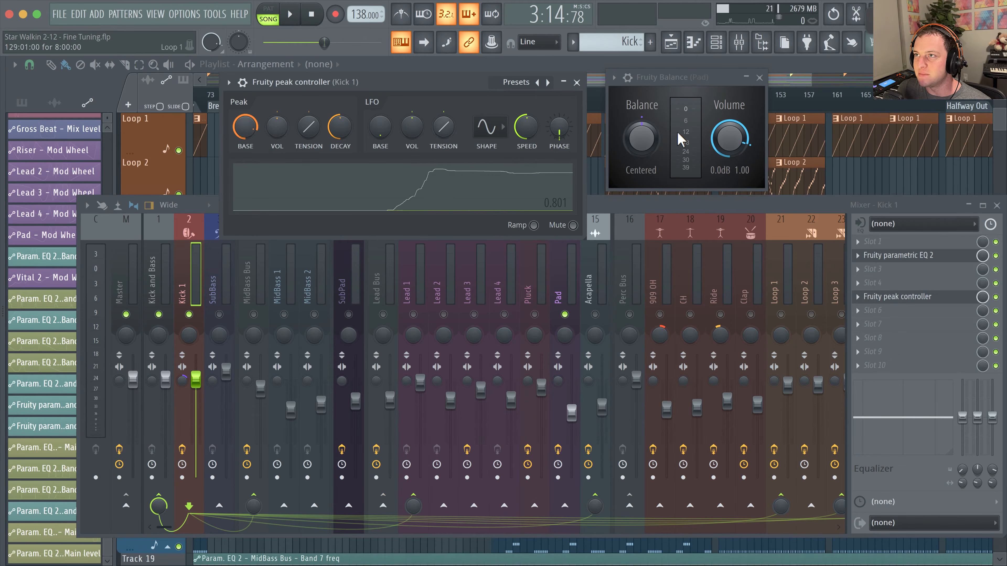
drag(277, 126, 277, 131)
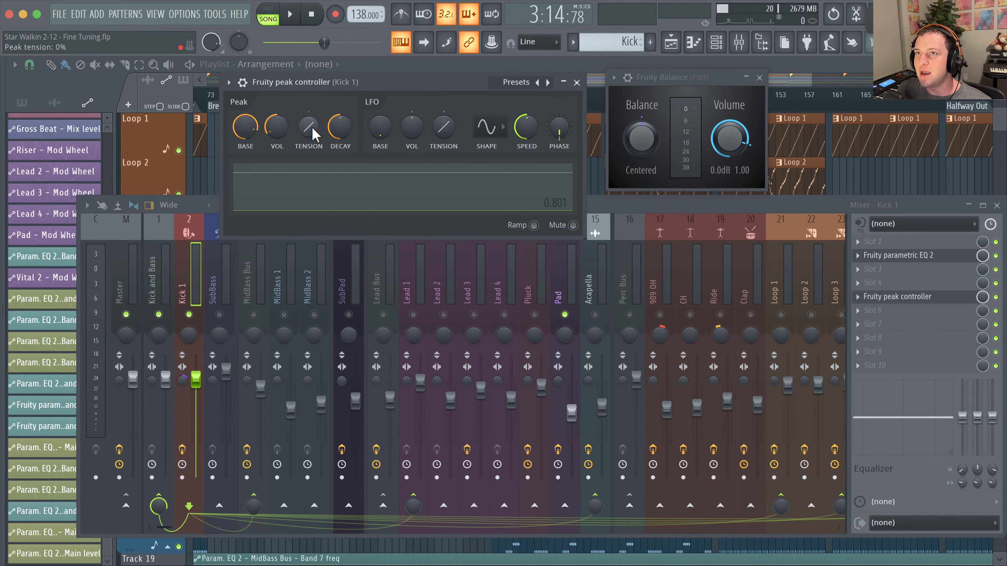
drag(313, 133, 313, 150)
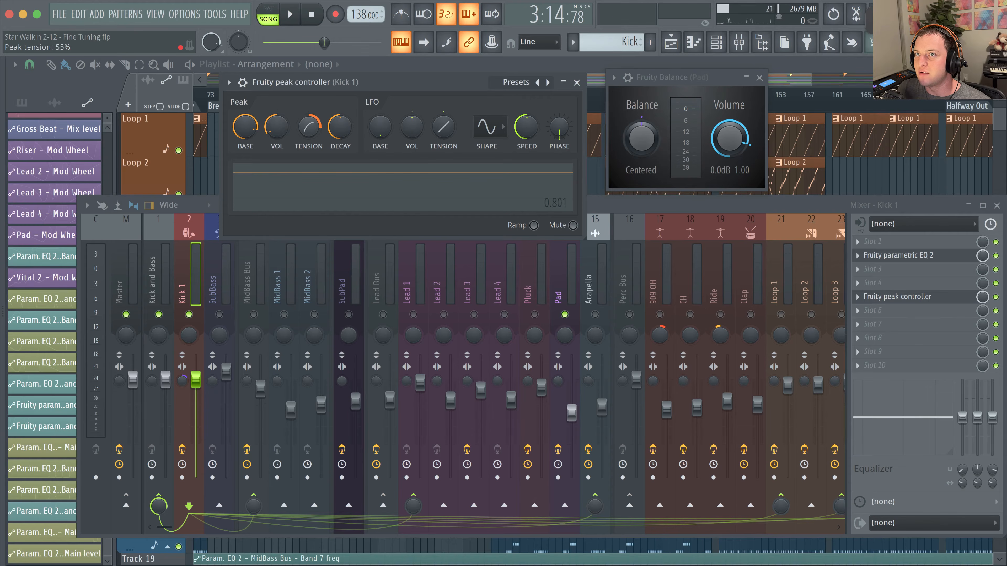
Step: Fine-tune the peak controller's volume and decay speed while auditioning the drop
key(space)
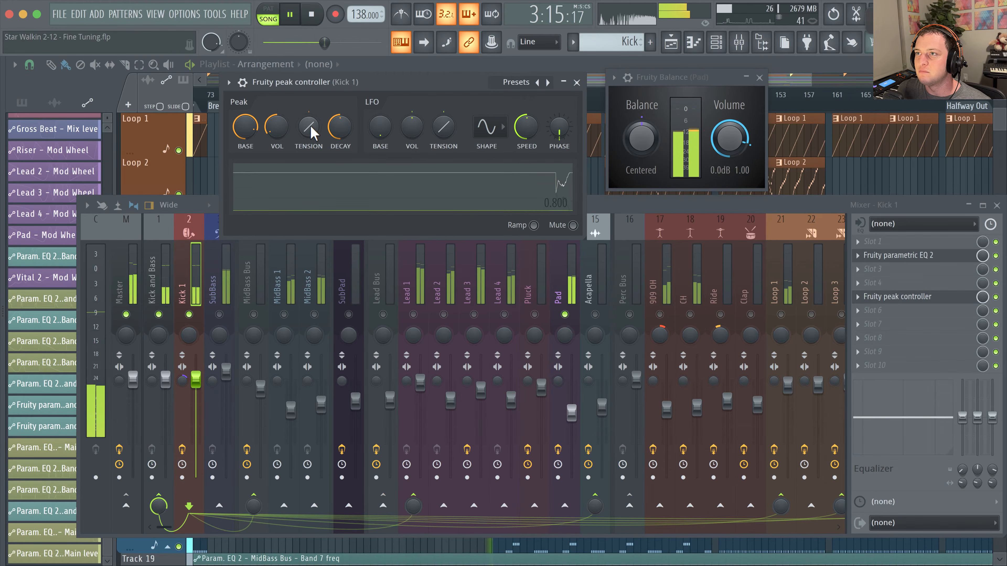
drag(277, 128, 338, 135)
key(space)
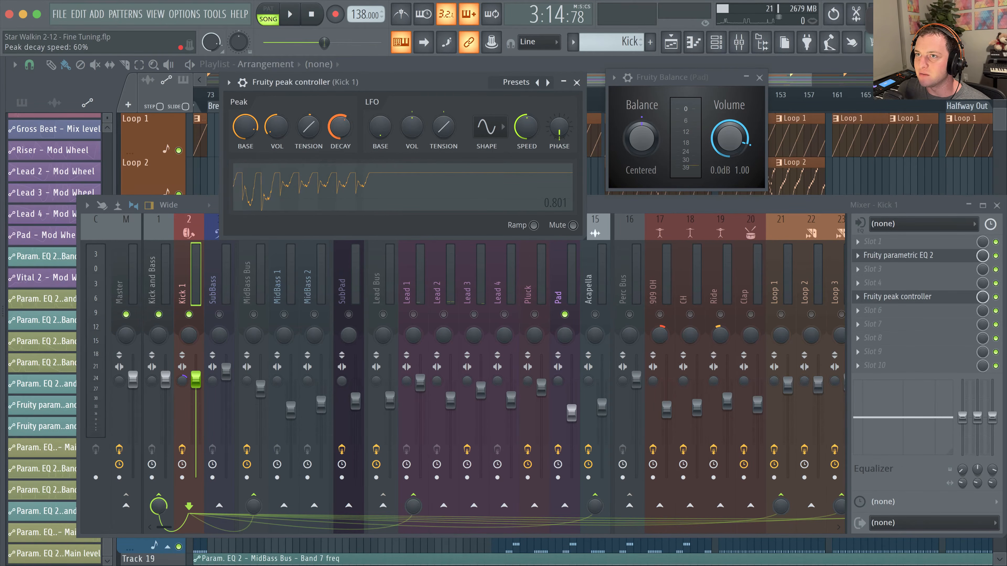
key(space)
drag(338, 135, 337, 133)
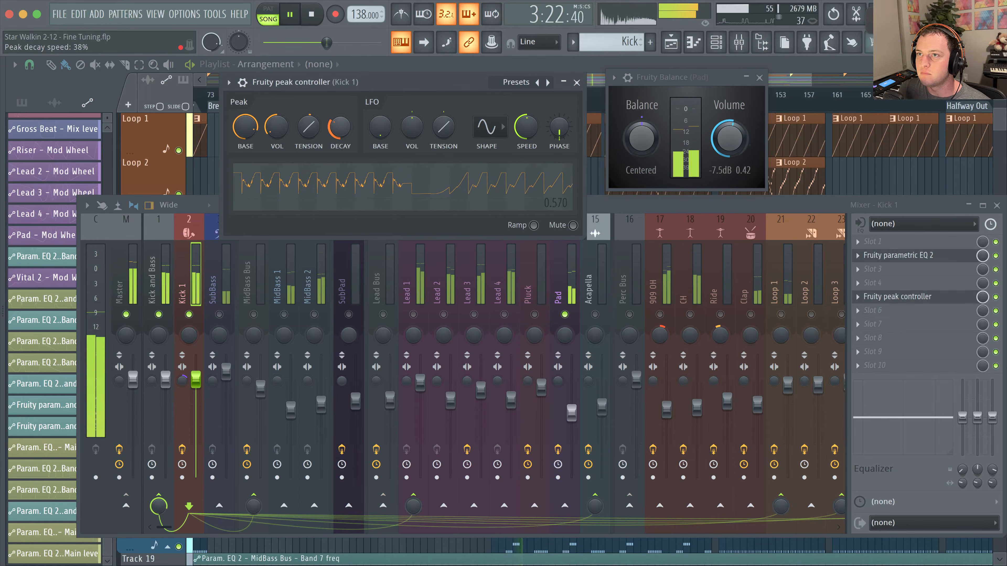
drag(340, 128, 341, 134)
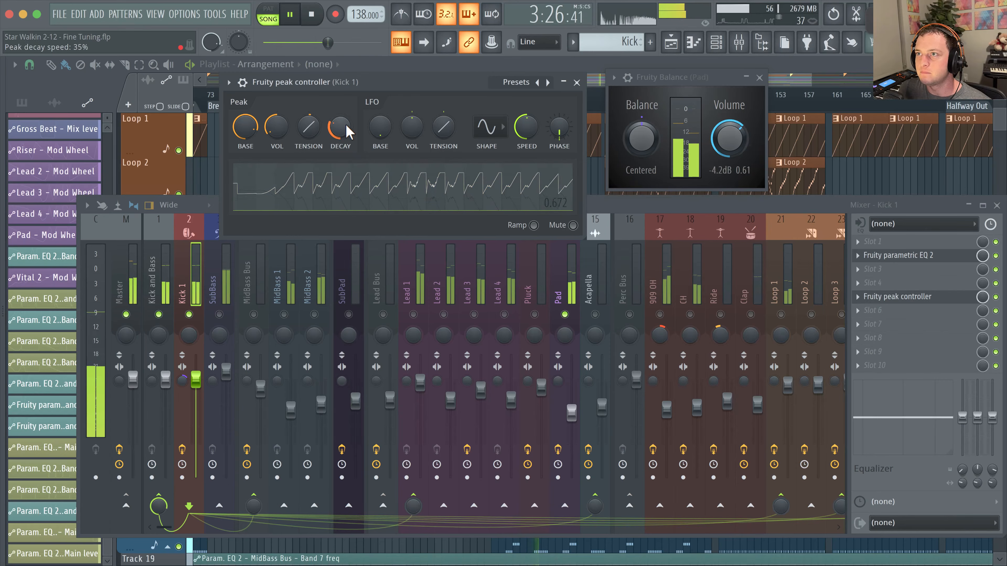
drag(345, 128, 346, 129)
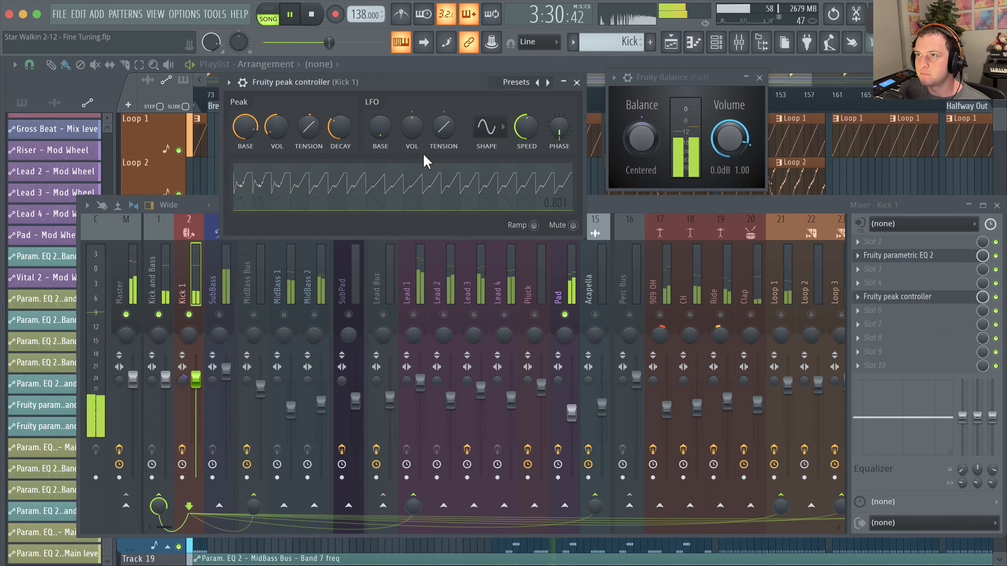
key(space)
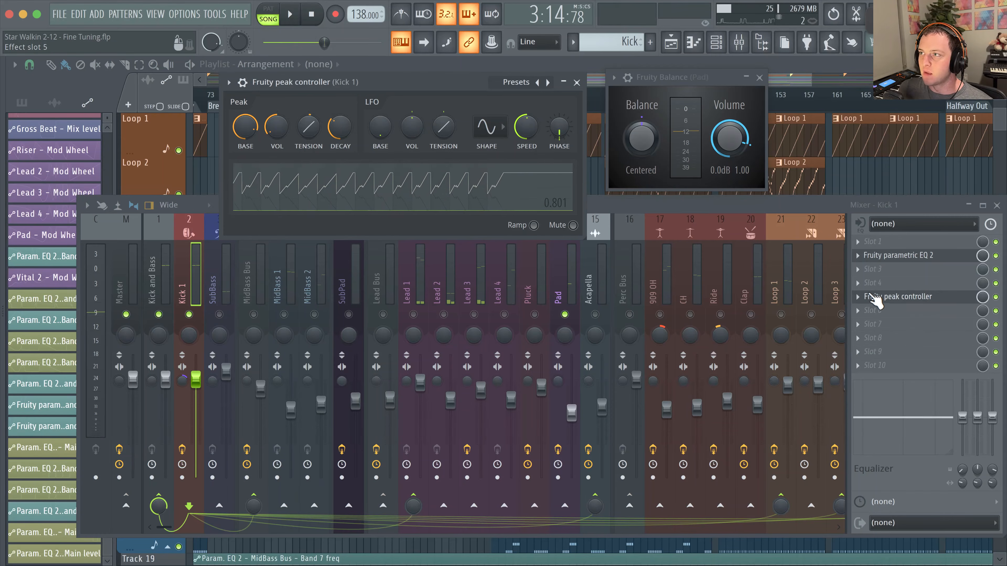
Step: Delete the Fruity peak controller from the Kick 1 track and Fruity Balance from the Pad track
click(865, 301)
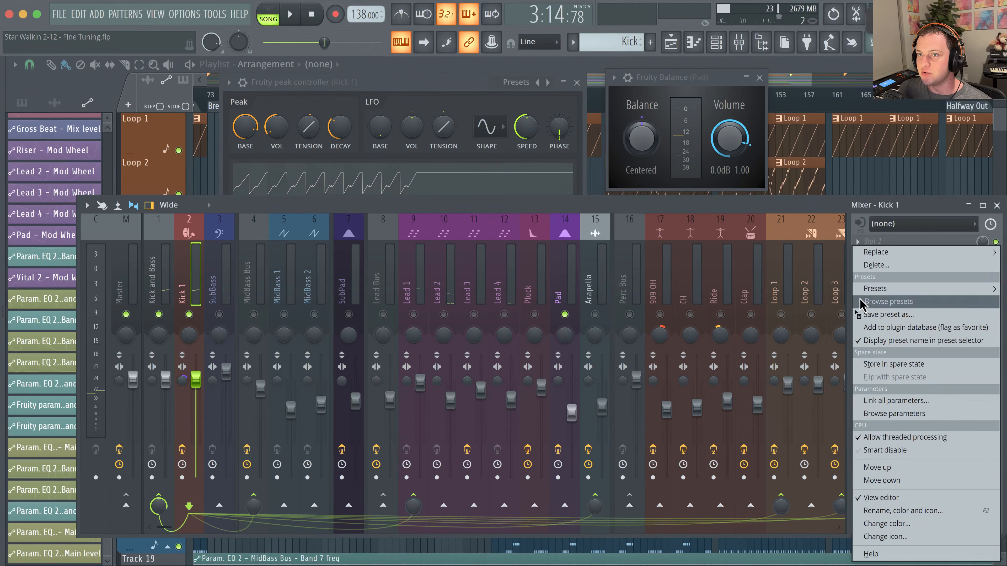
click(870, 269)
key(Return)
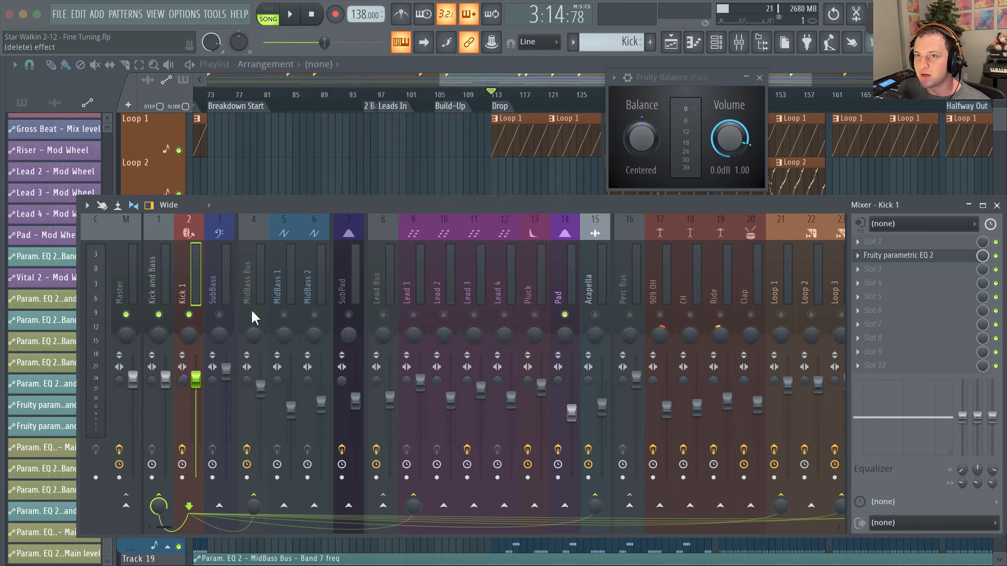
click(567, 289)
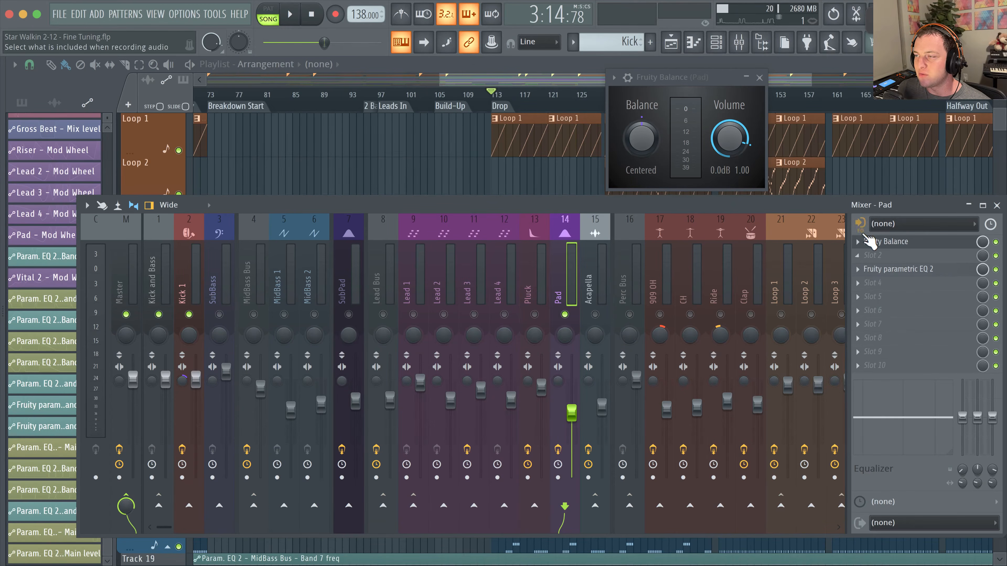
click(872, 241)
click(876, 265)
key(Return)
Step: Find the Gross Beat effect and load it in the second effect slot of the Pad track
click(872, 241)
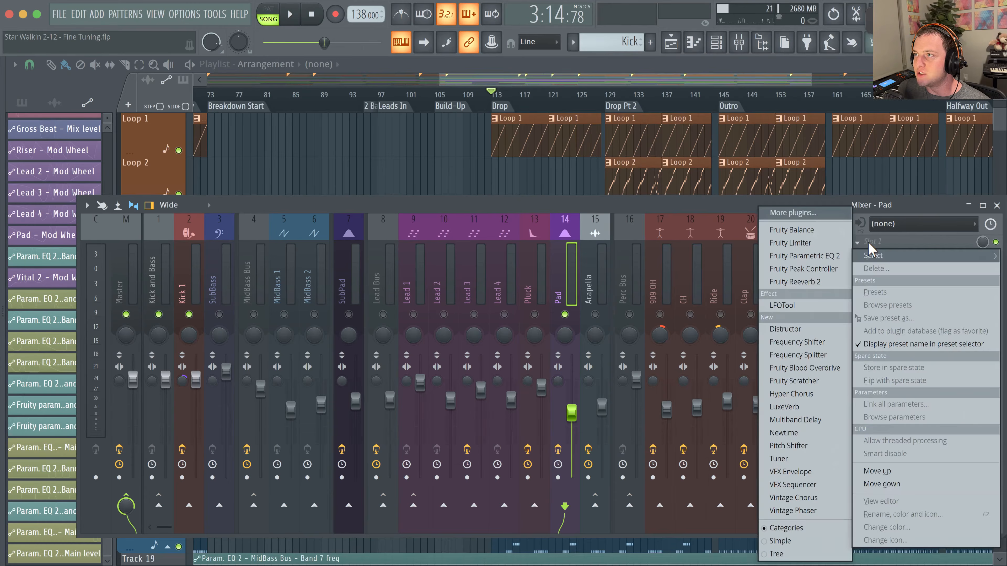
click(585, 305)
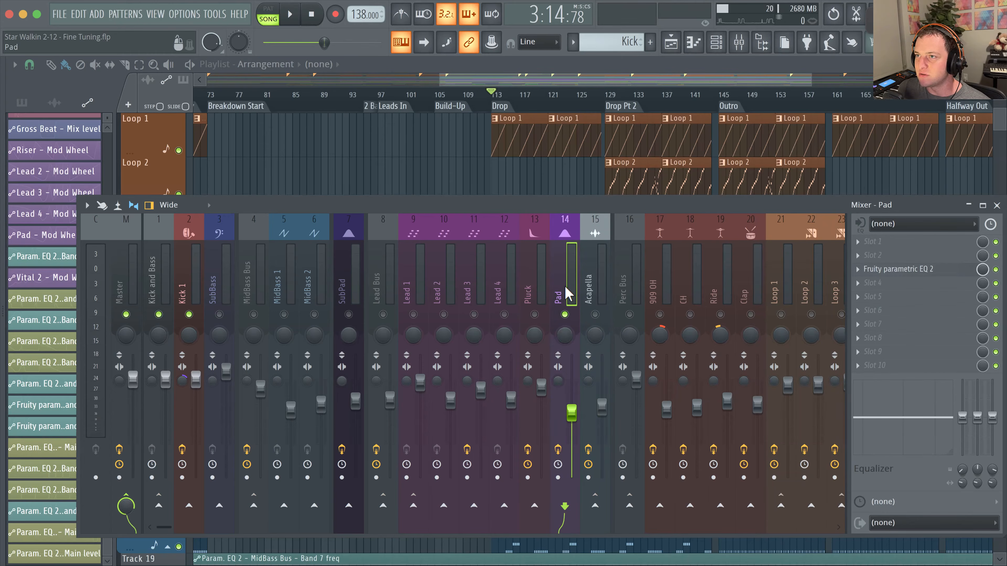
click(872, 255)
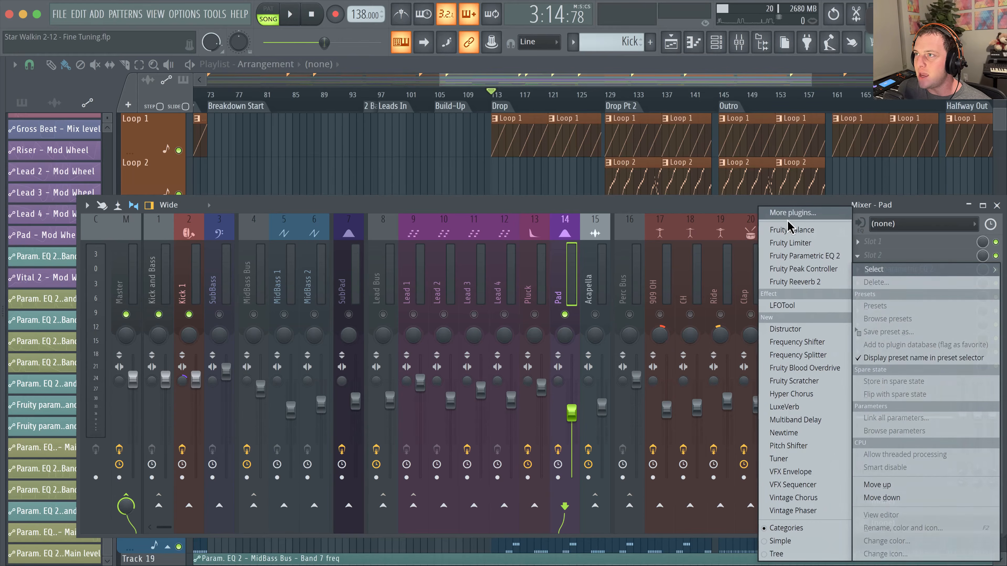
click(793, 213)
text(gross)
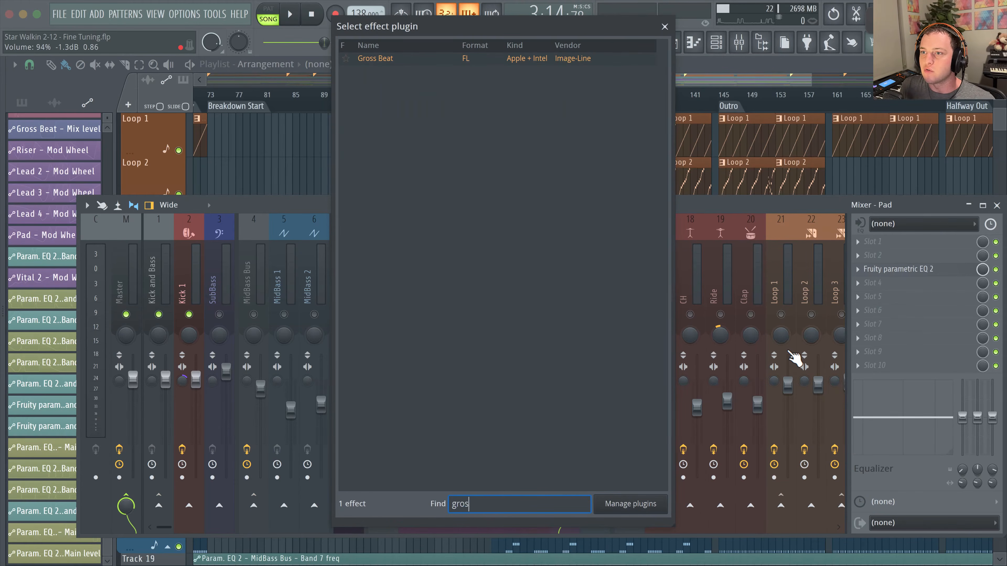
double_click(446, 58)
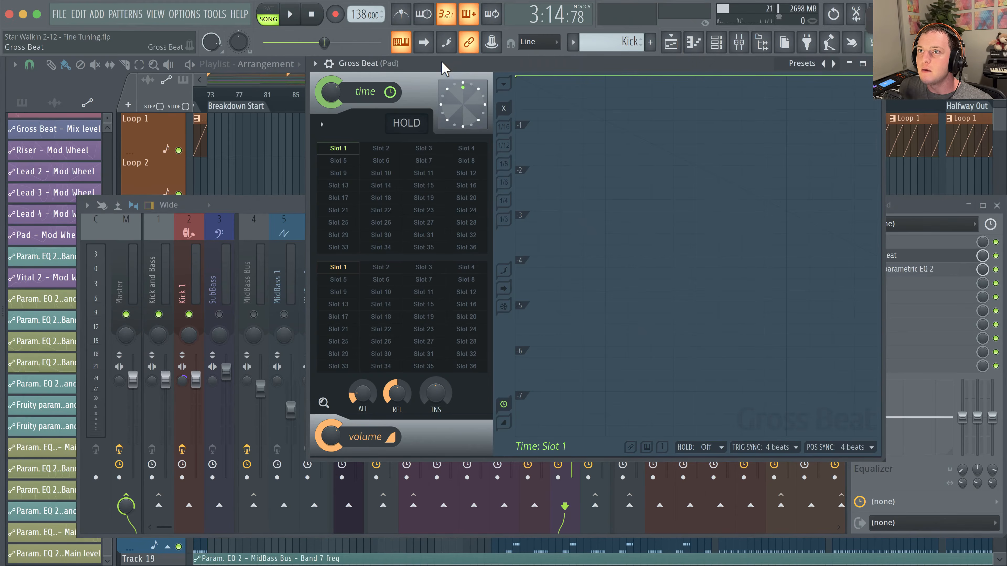
Step: Load Gross Beat's Patterns preset and choose the Sidechain volume pattern
click(823, 63)
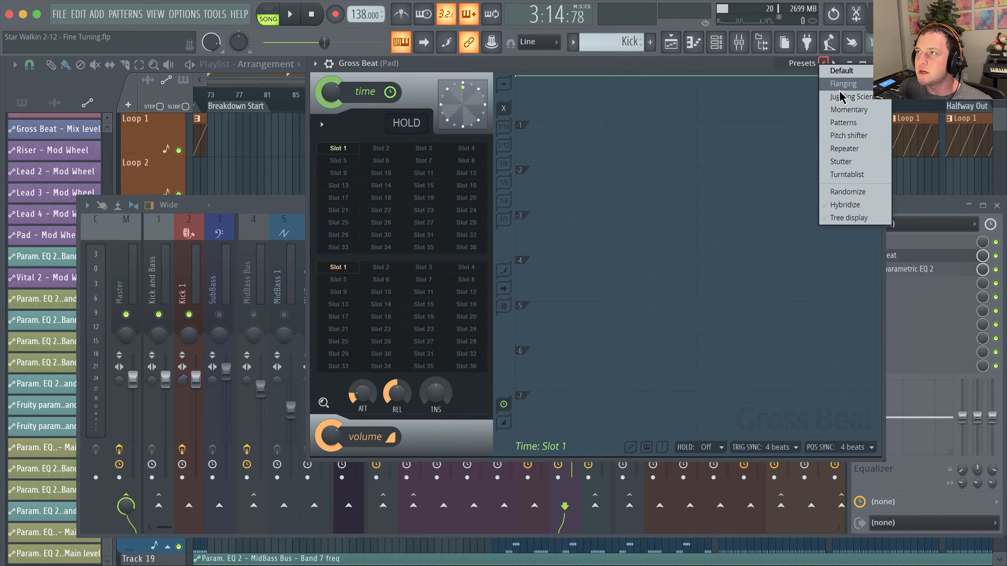
click(842, 71)
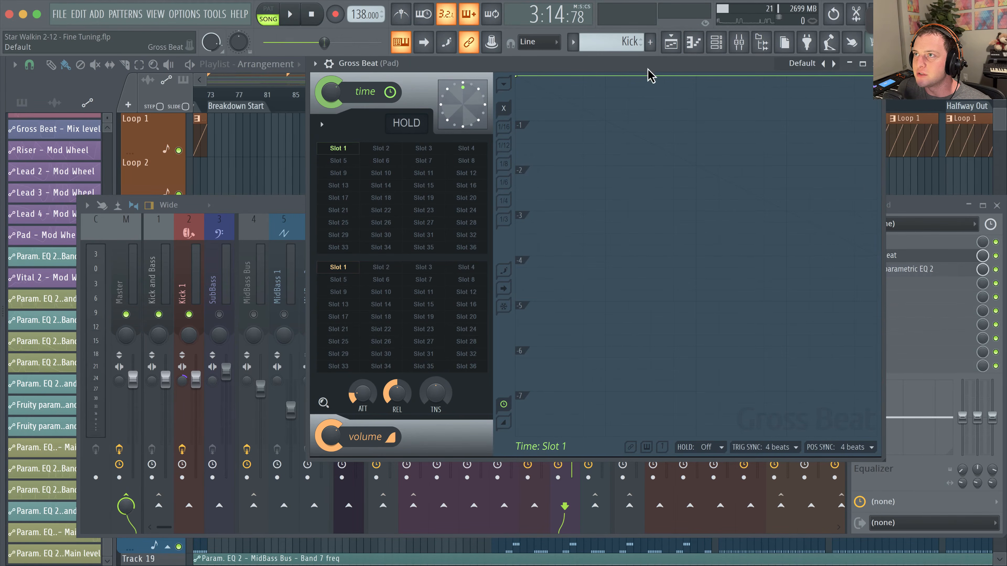
click(724, 66)
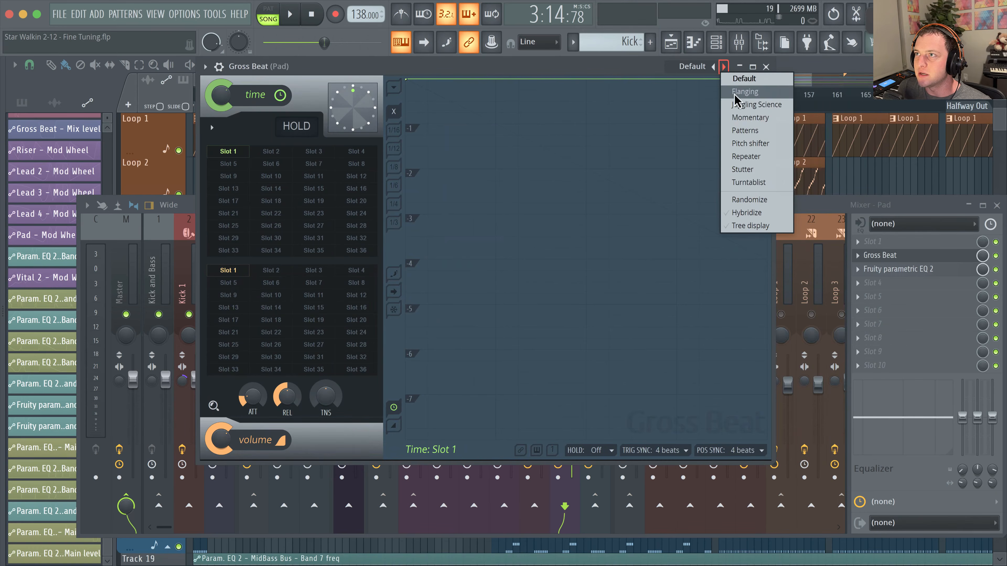
click(760, 132)
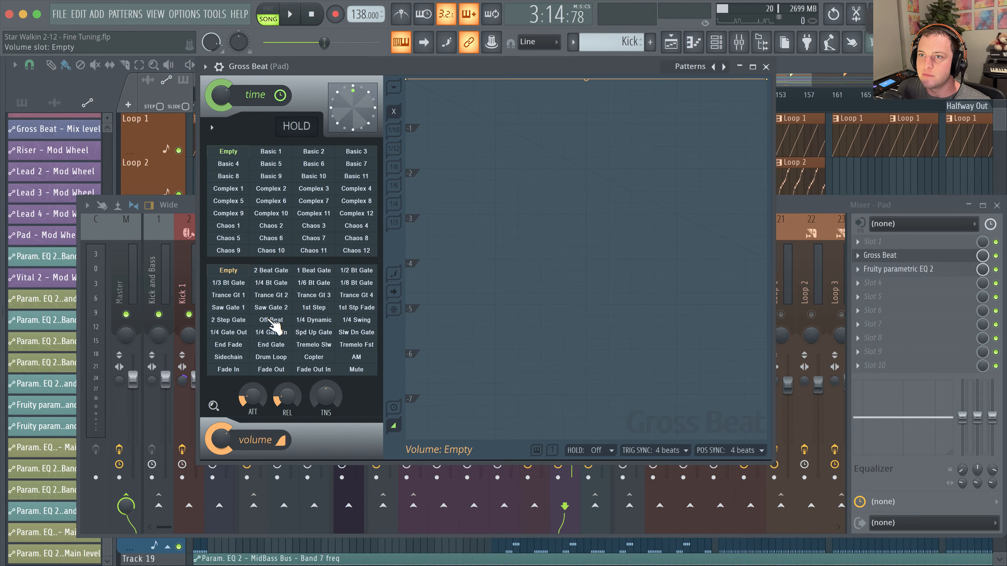
click(228, 357)
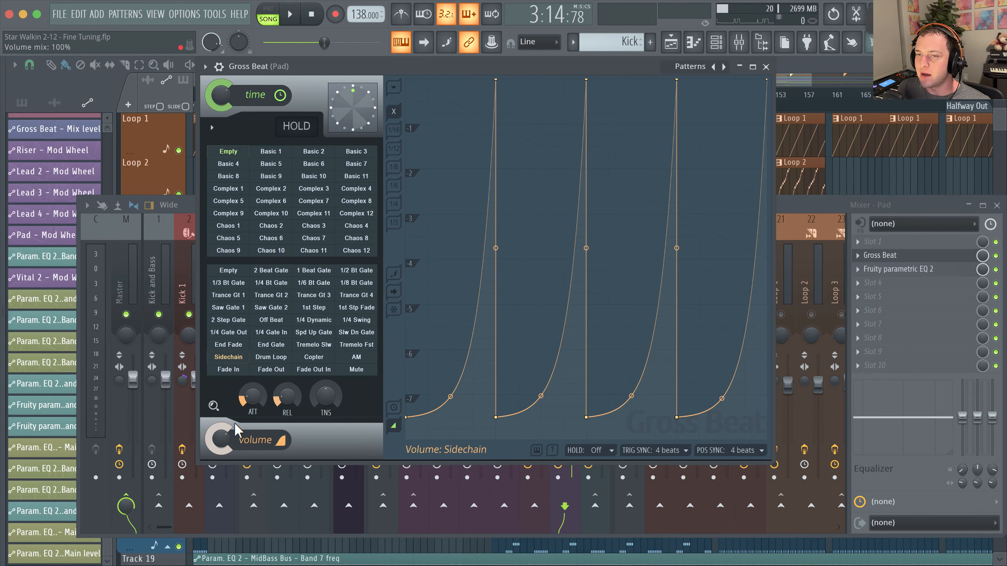
Step: Audition the drop while lowering Gross Beat's volume mix
key(space)
drag(217, 439, 217, 474)
key(space)
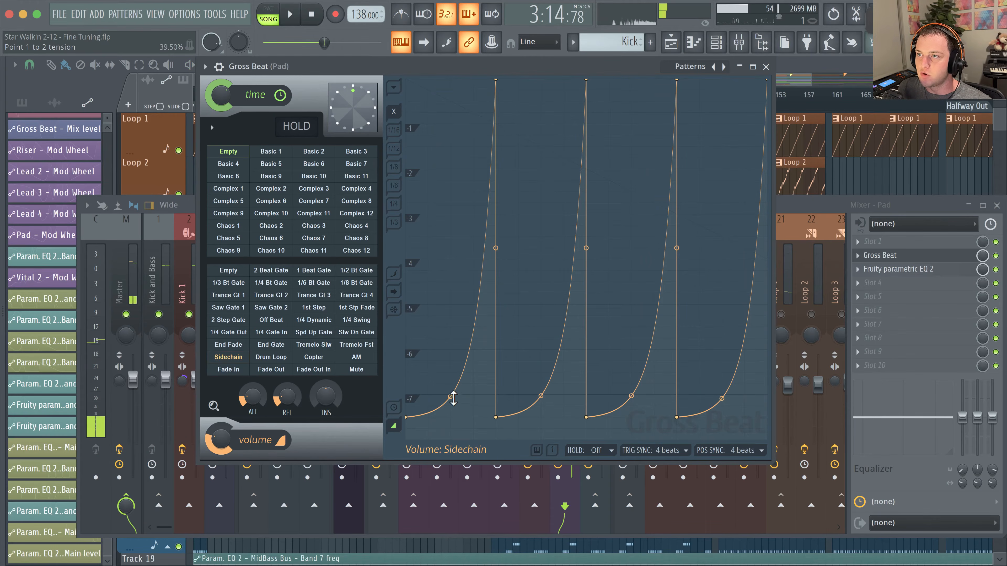
Step: Raise the tension of all four rising curves in the Sidechain envelope, audition the drop, and close Gross Beat
drag(450, 397, 450, 300)
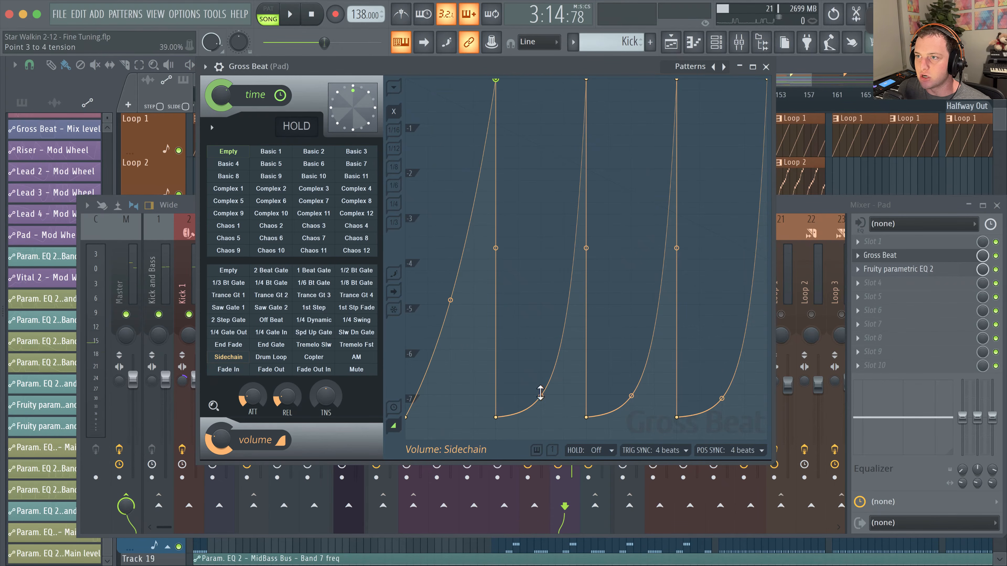
drag(541, 392, 541, 293)
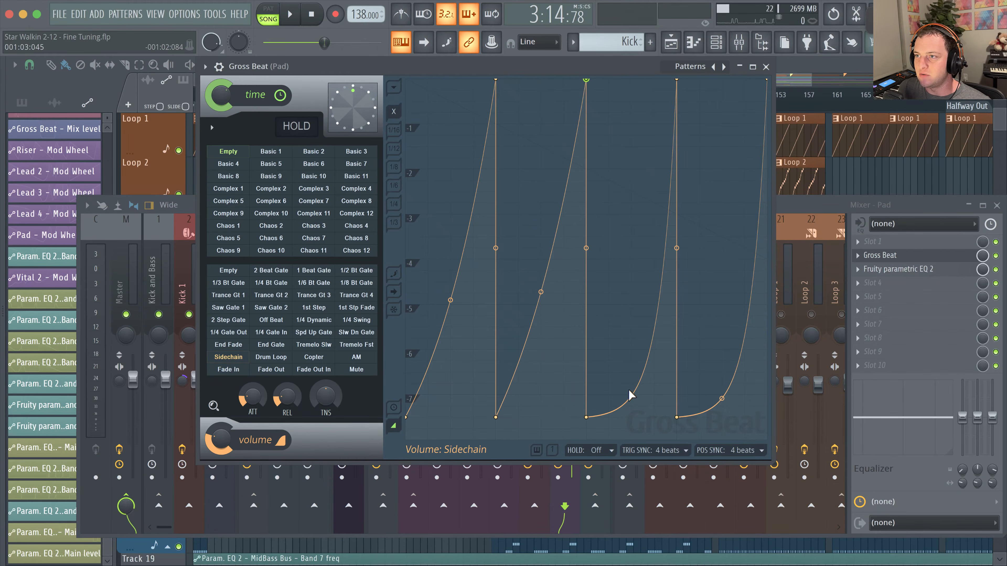
drag(631, 395, 626, 315)
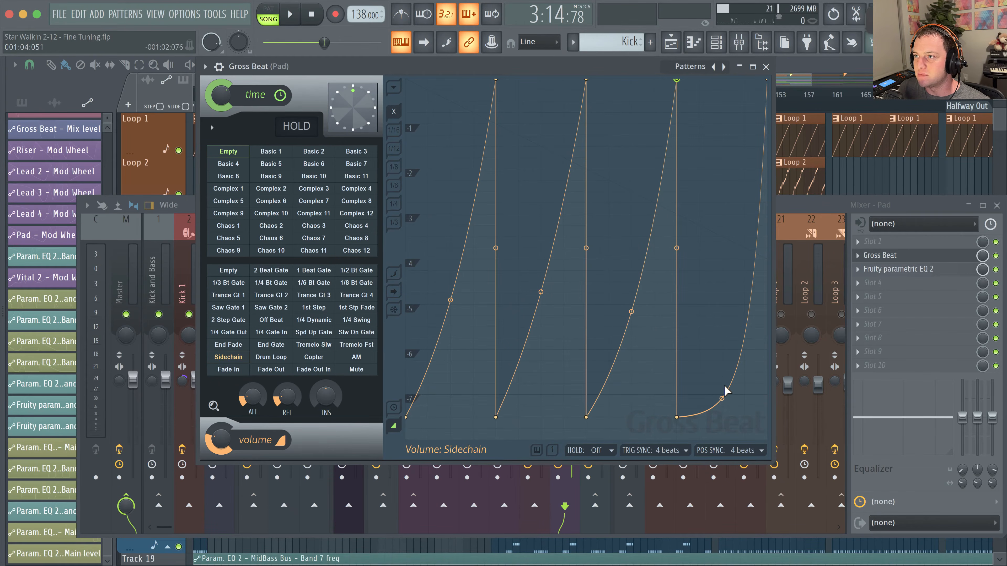
drag(722, 398, 722, 306)
key(space)
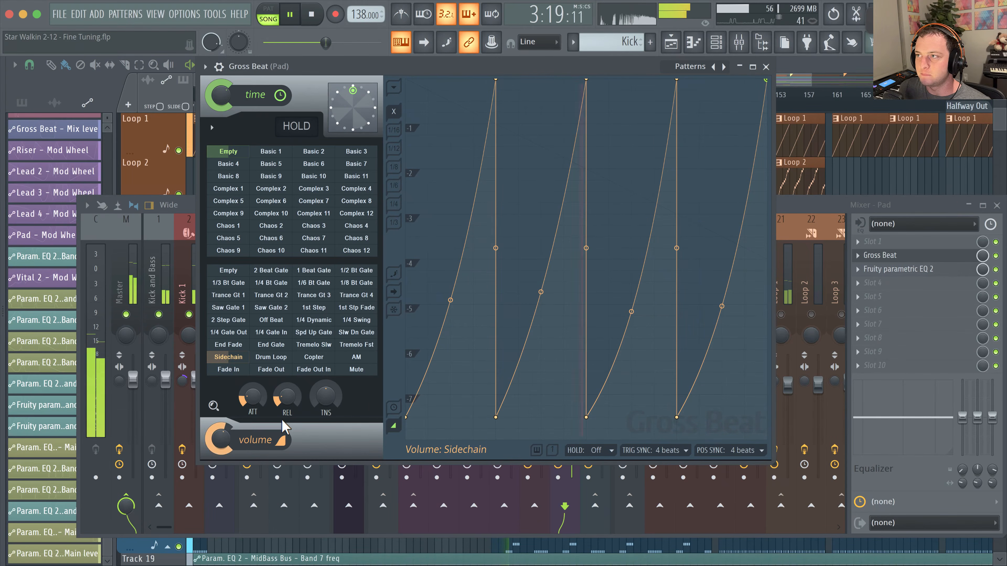
key(space)
click(766, 67)
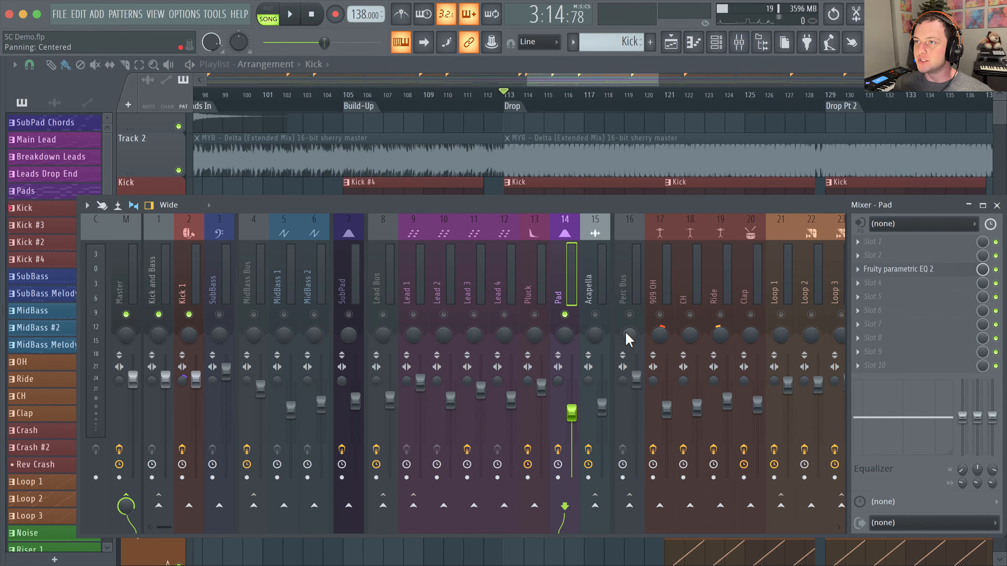
Step: Find STFU, mark it as a favourite, and load its VST3 version in the Pad track's first effect slot
click(895, 242)
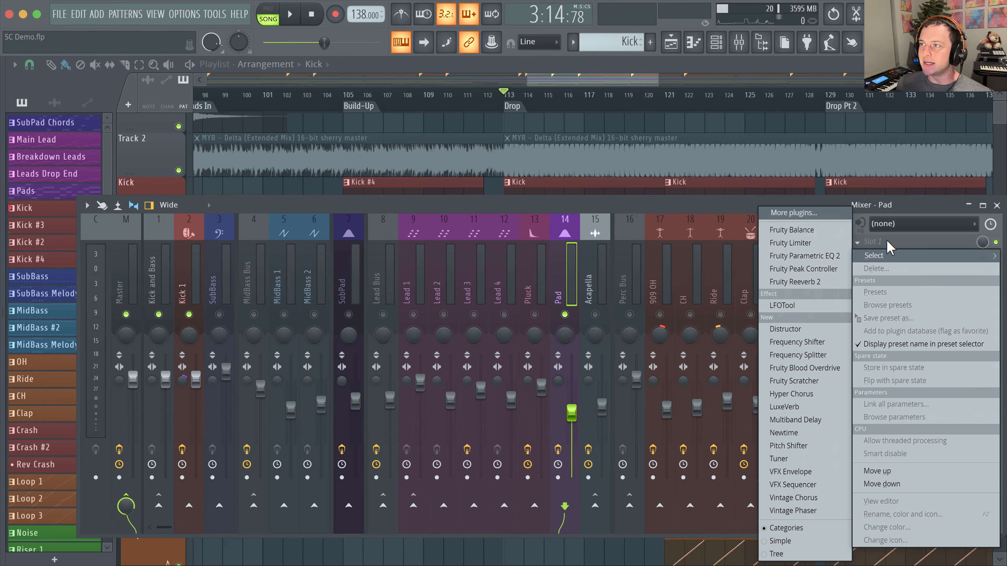
click(791, 213)
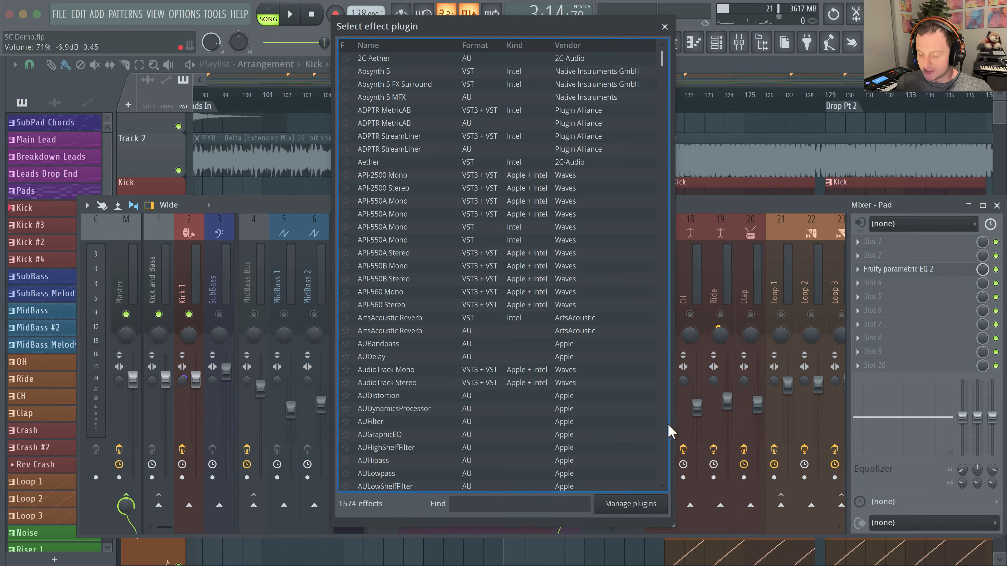
text(STFU)
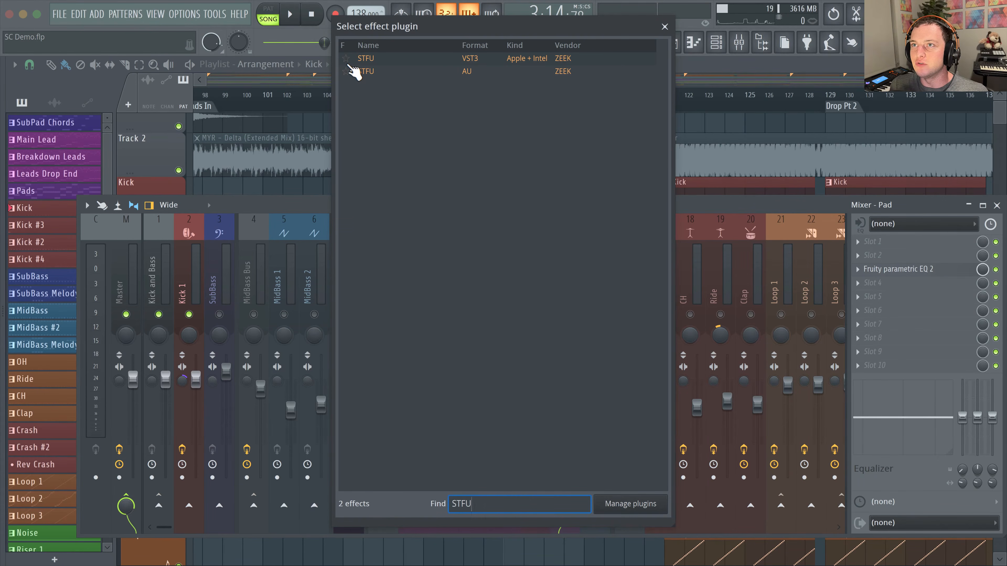
click(369, 58)
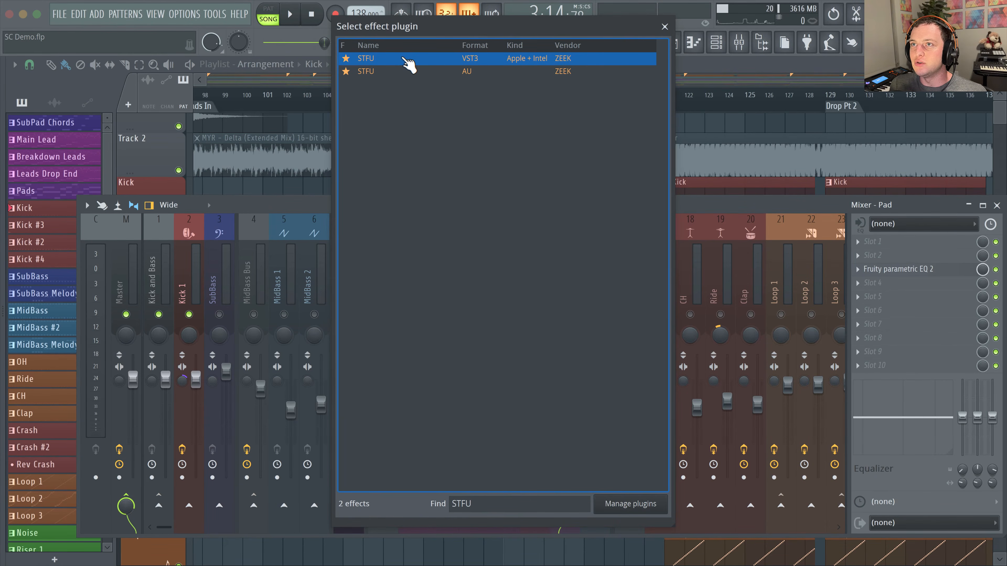
double_click(407, 63)
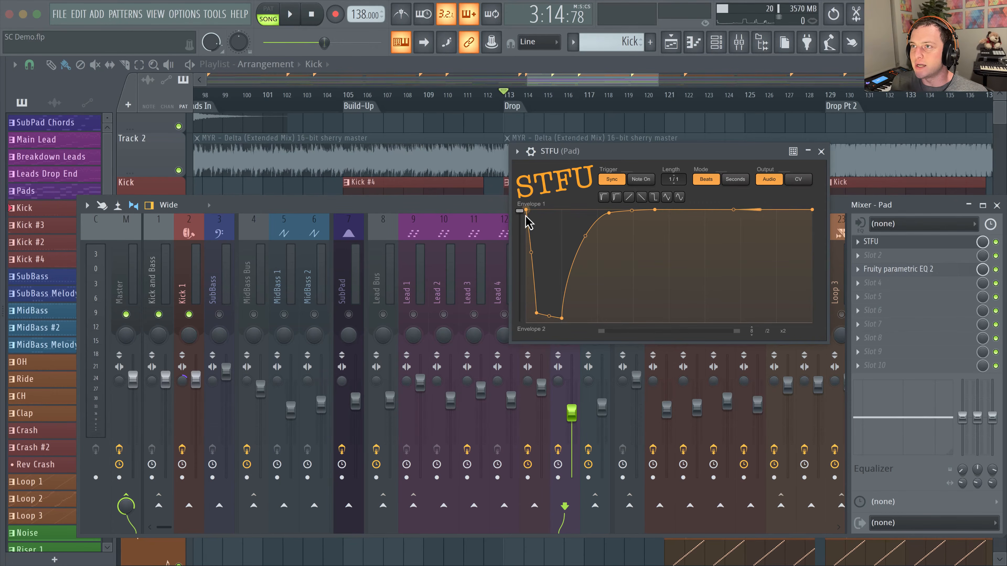
Step: Pull the start of STFU's envelope down to zero, lower its upper bend, audition the drop, and return the mix slider to full
drag(526, 215, 558, 322)
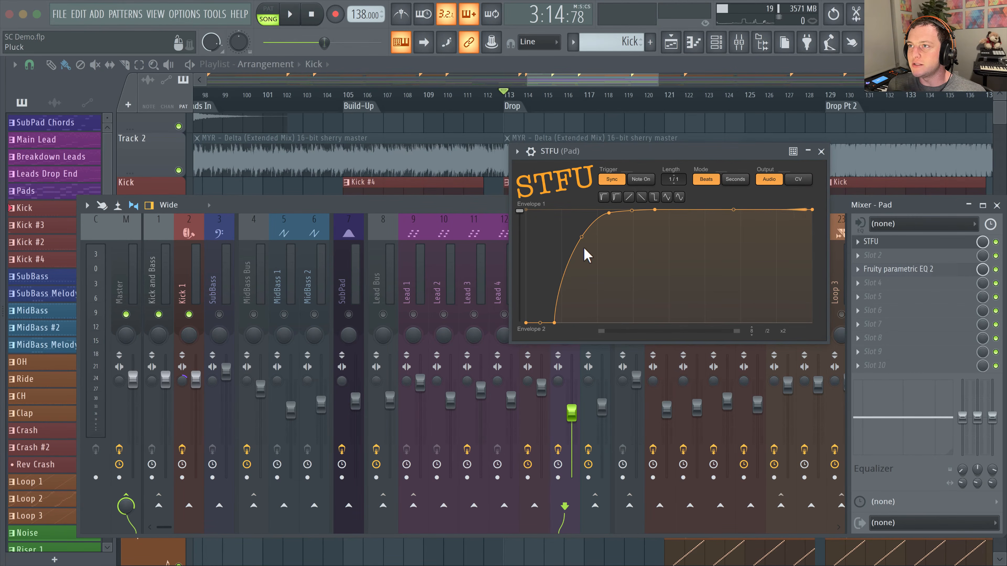
mouse_move(608, 214)
mouse_down()
mouse_move(567, 243)
mouse_move(606, 231)
mouse_move(596, 228)
mouse_up()
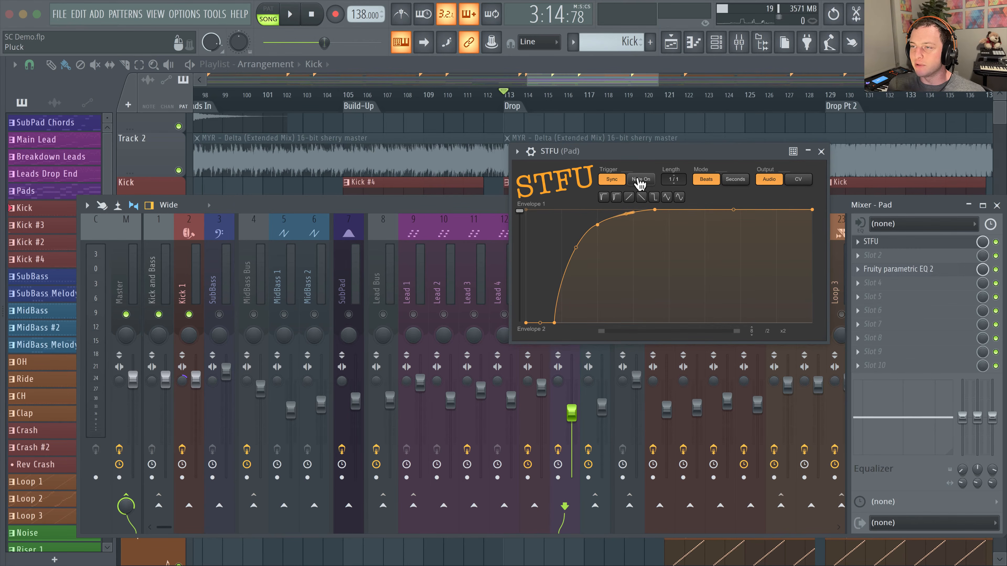
key(space)
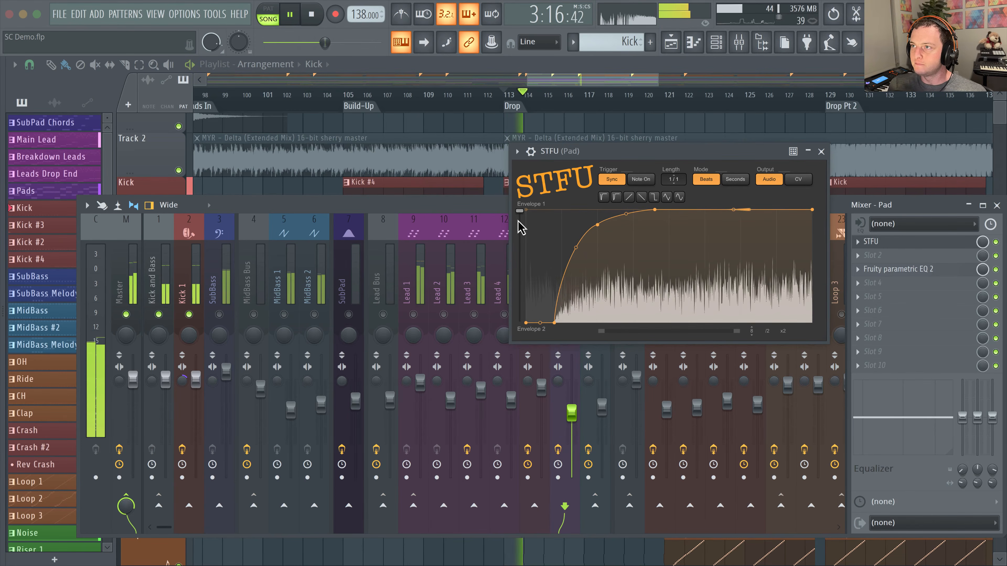
key(space)
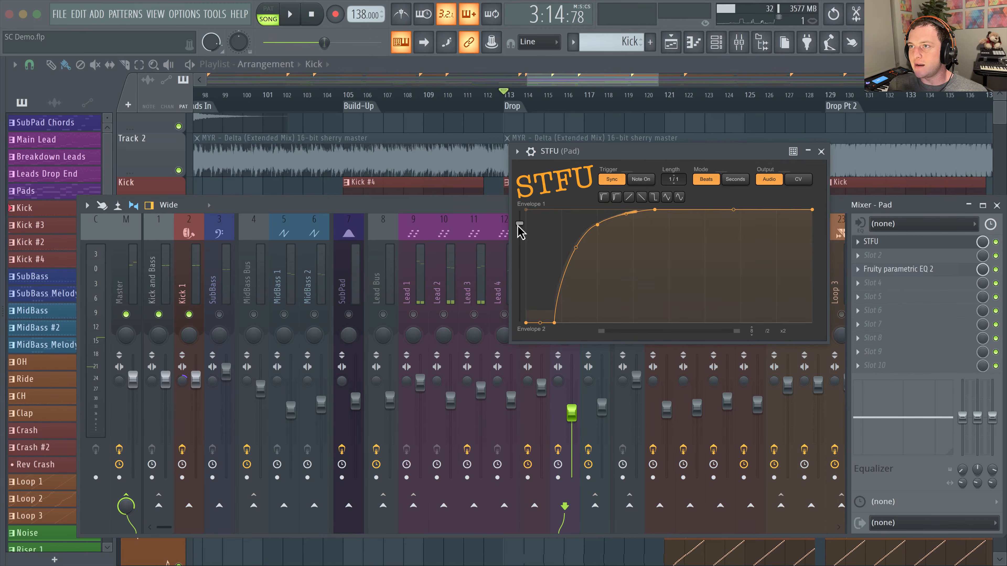
mouse_move(519, 228)
mouse_down()
mouse_move(521, 332)
mouse_move(515, 214)
mouse_move(527, 267)
mouse_move(512, 330)
mouse_move(519, 212)
mouse_up()
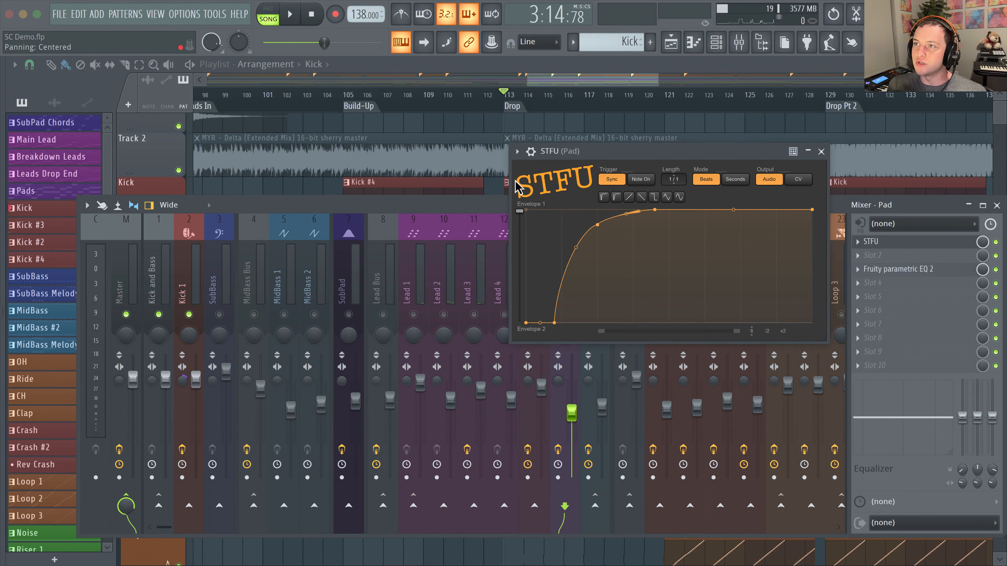
Step: Try out the first four preset envelope shapes in STFU
click(603, 197)
click(616, 198)
click(629, 198)
click(641, 197)
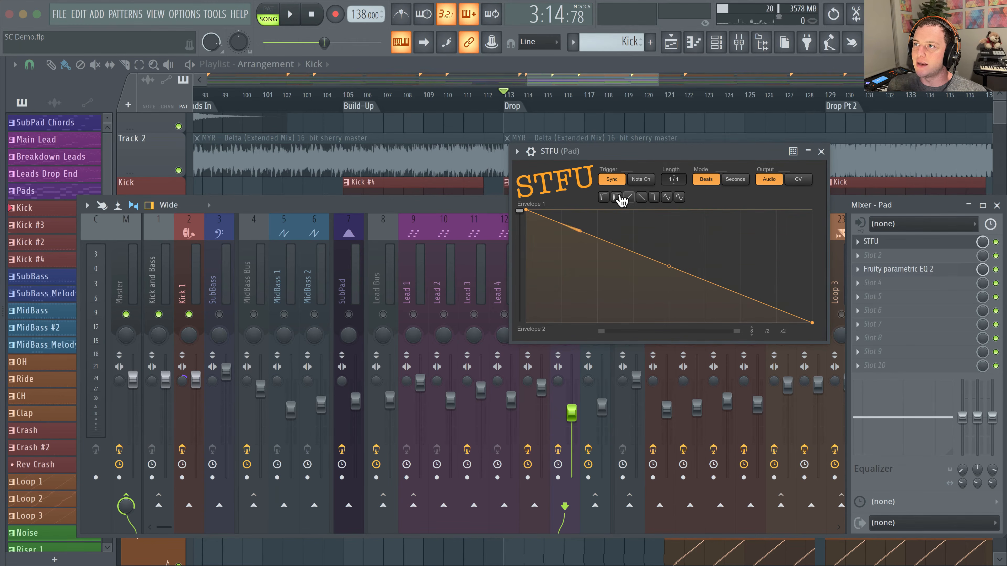
Step: Apply STFU's second preset envelope shape, pull its starting point down to zero, and lower the upper bend
click(618, 198)
mouse_move(521, 212)
mouse_down()
mouse_move(523, 321)
mouse_move(519, 211)
mouse_up()
click(528, 328)
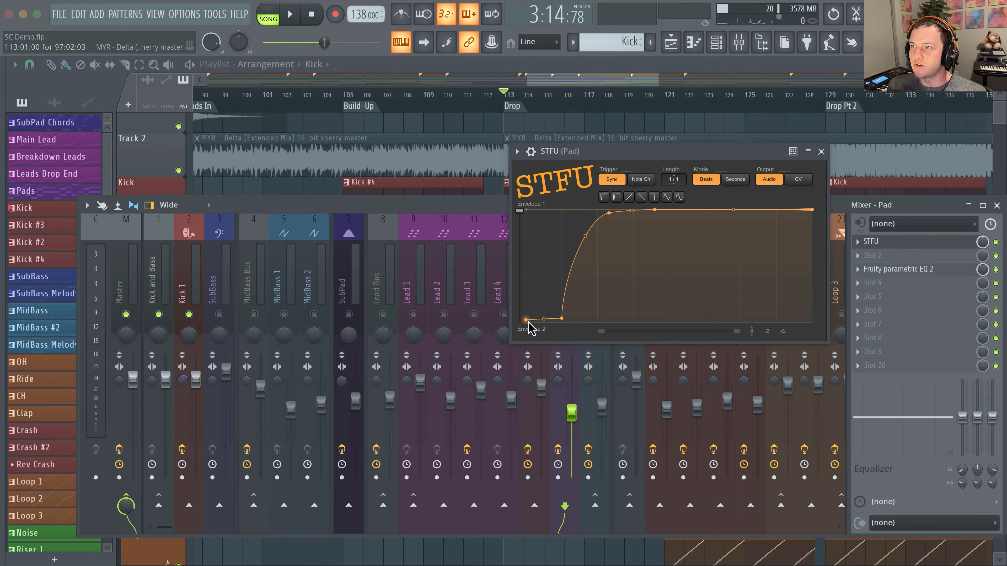
drag(528, 321, 530, 332)
drag(609, 213, 598, 223)
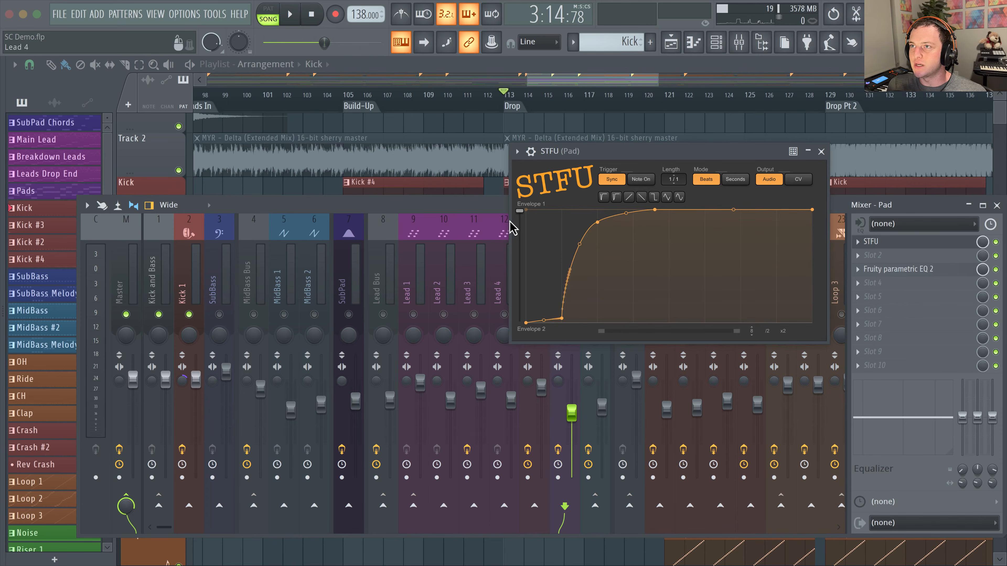
Step: Lower STFU's mix slider to about halfway, audition the drop, and close the plugin
drag(519, 210, 519, 266)
key(space)
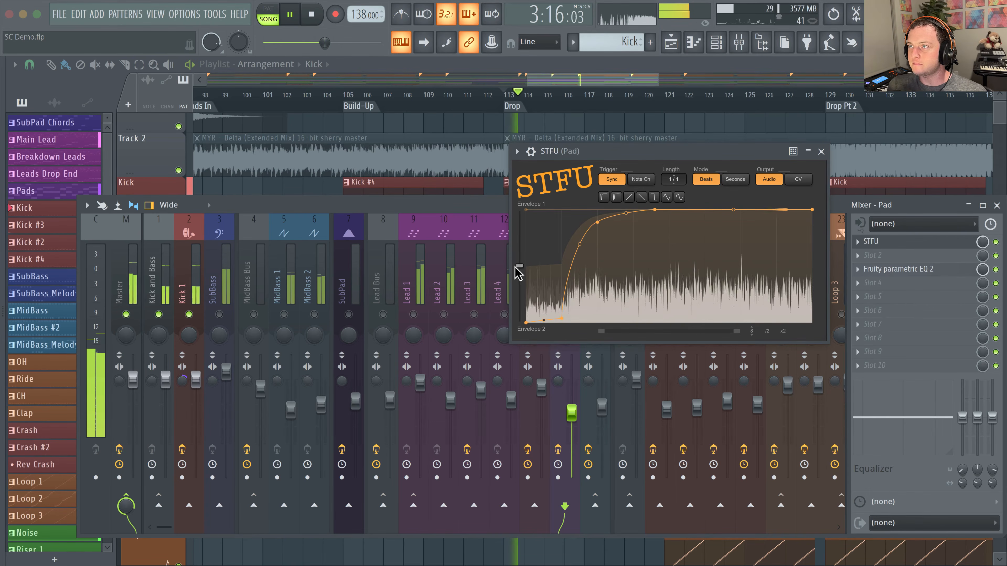
key(space)
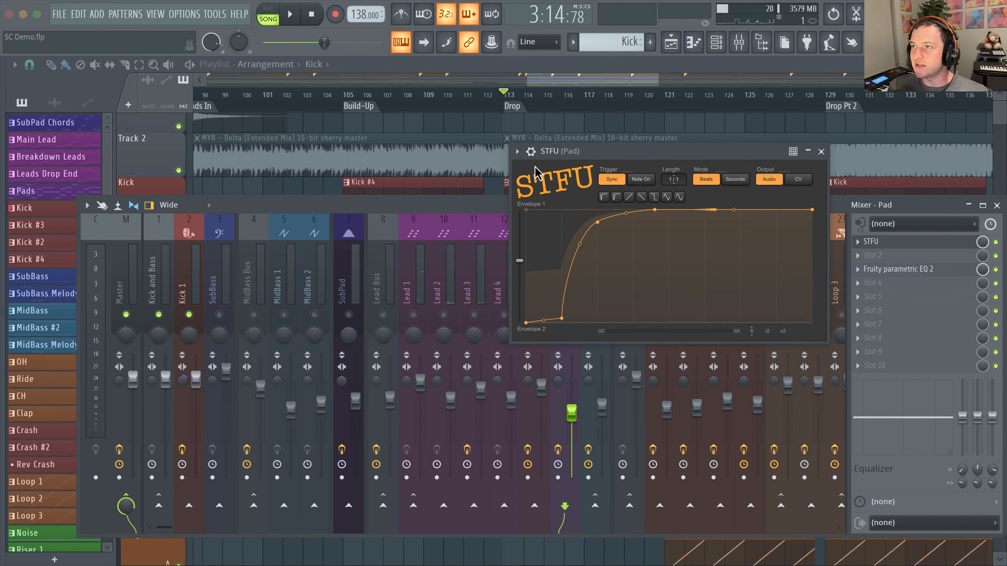
click(820, 151)
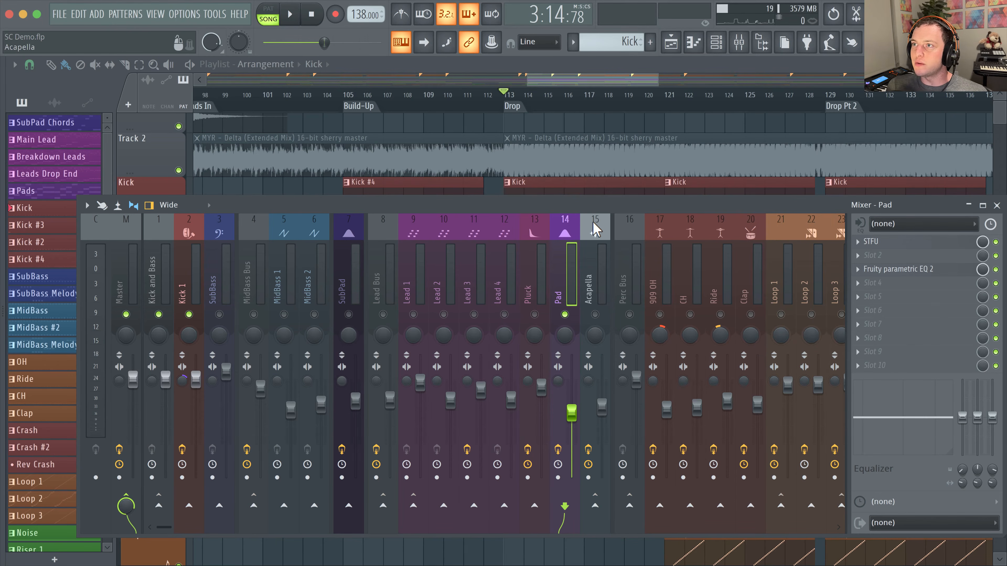
Step: Clone the Kick channel in the channel rack
drag(597, 209, 596, 386)
drag(504, 257, 553, 231)
scroll(539, 234, down, 3)
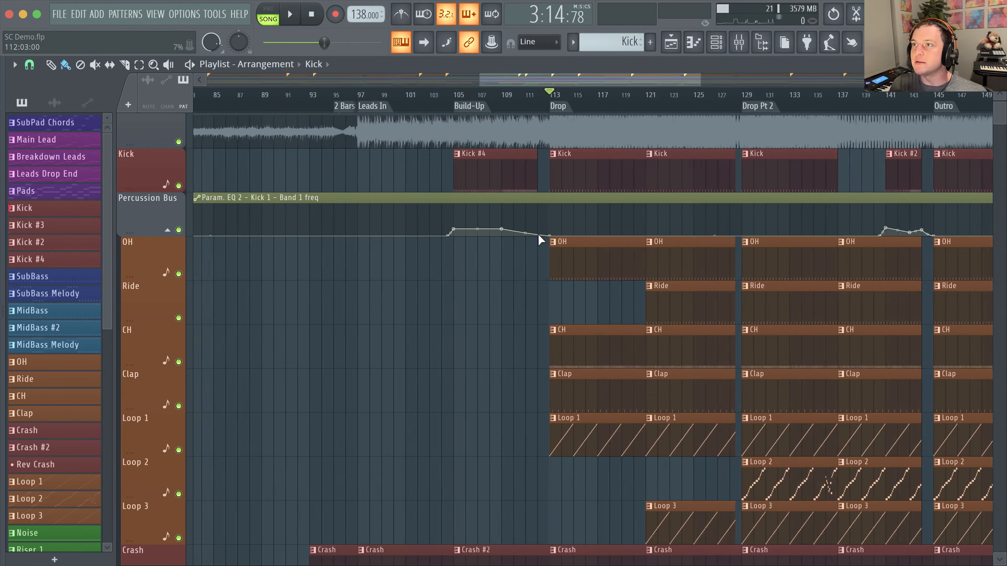
scroll(540, 240, down, 4)
click(716, 42)
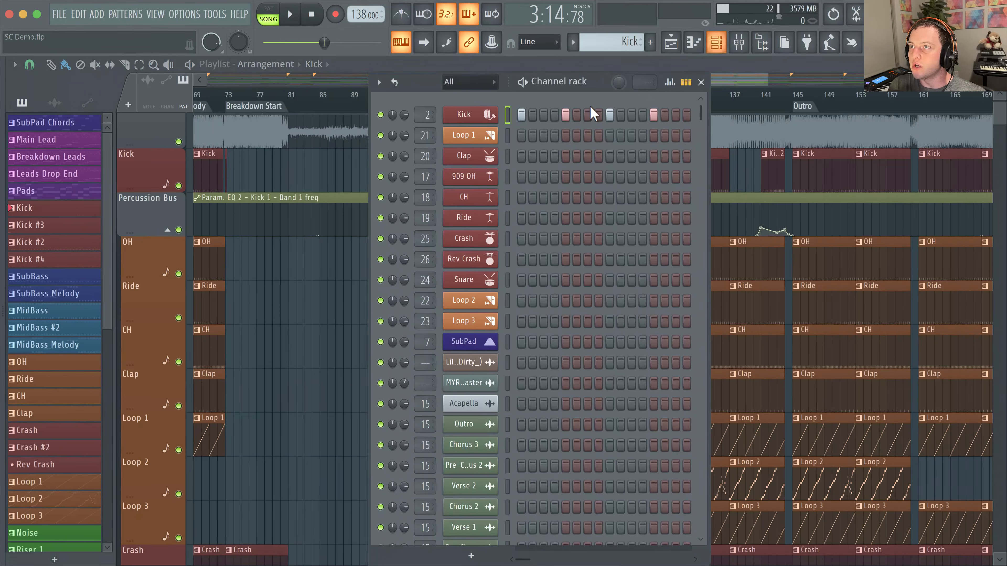
right_click(481, 117)
click(551, 260)
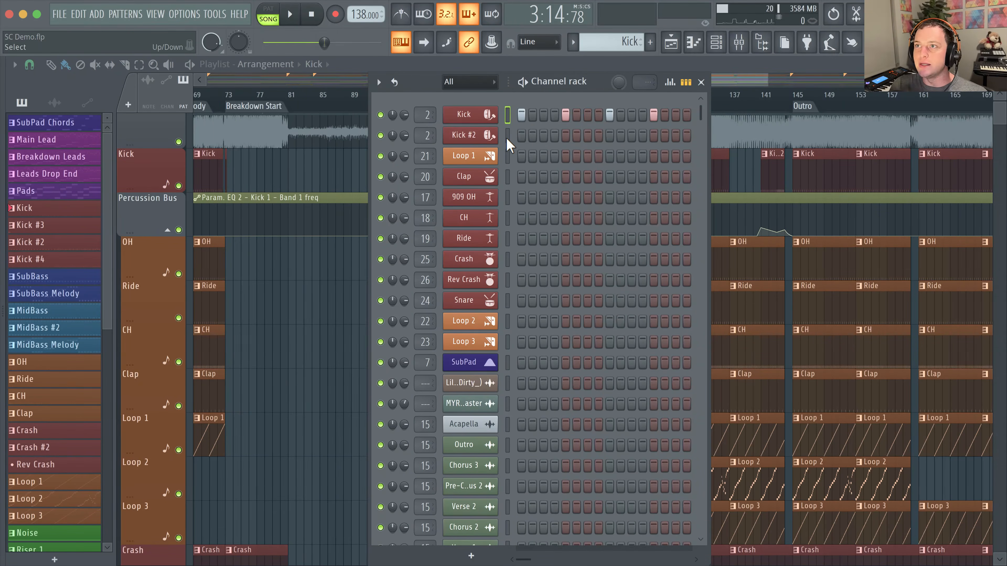
Step: Create a new empty pattern named Ghost Kick
key(super+z)
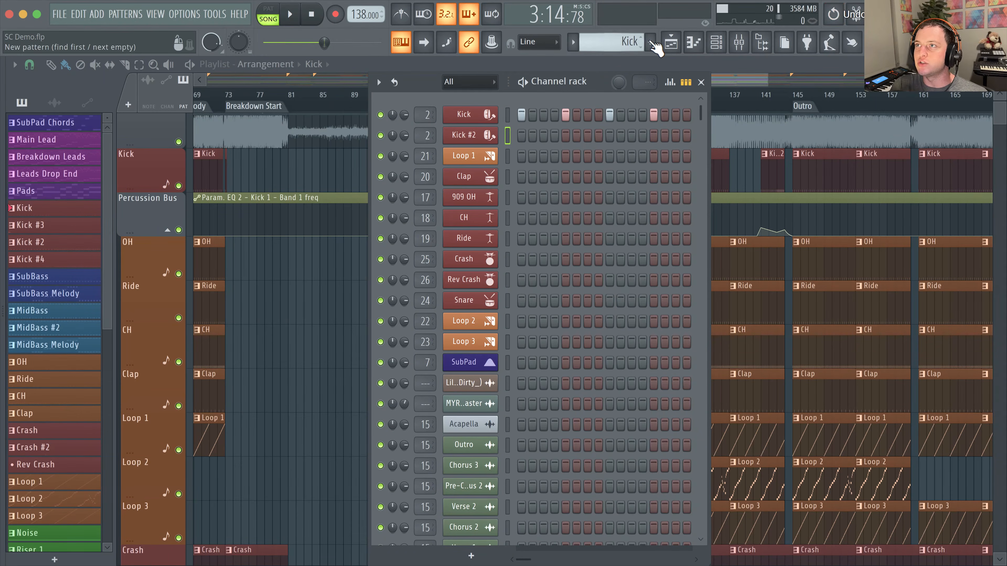
click(652, 42)
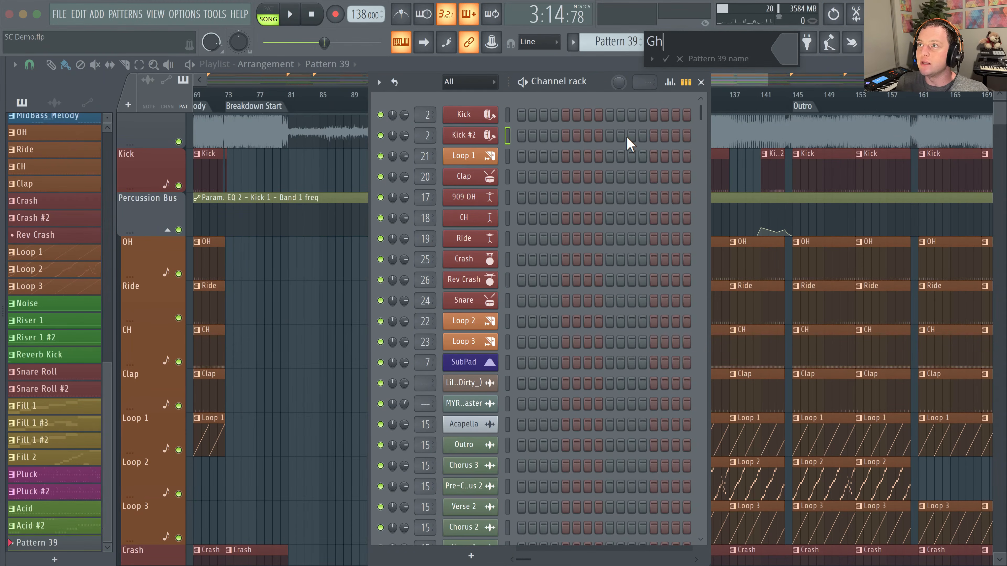
key(Return)
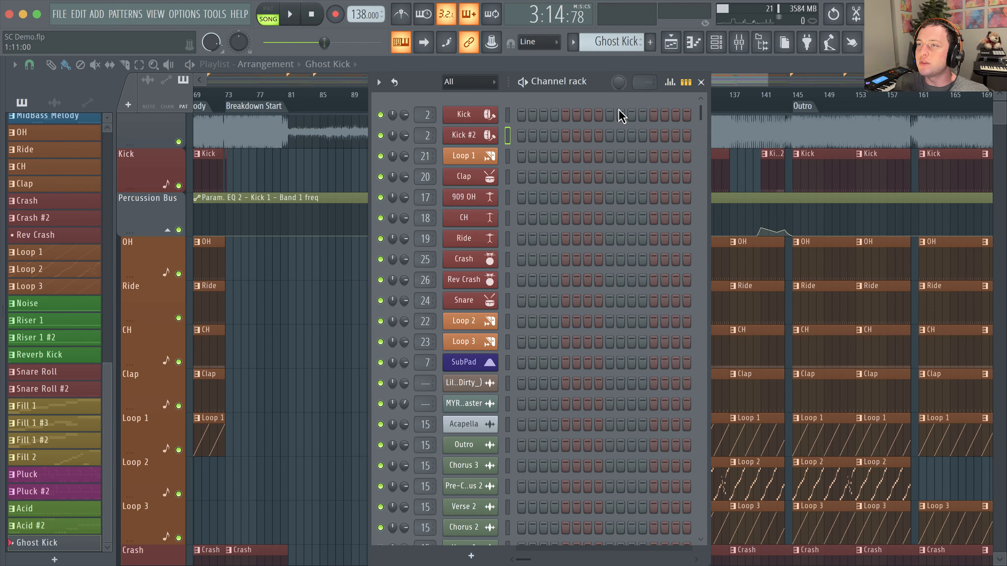
Step: Insert an empty playlist track directly above the Kick track
key(F6)
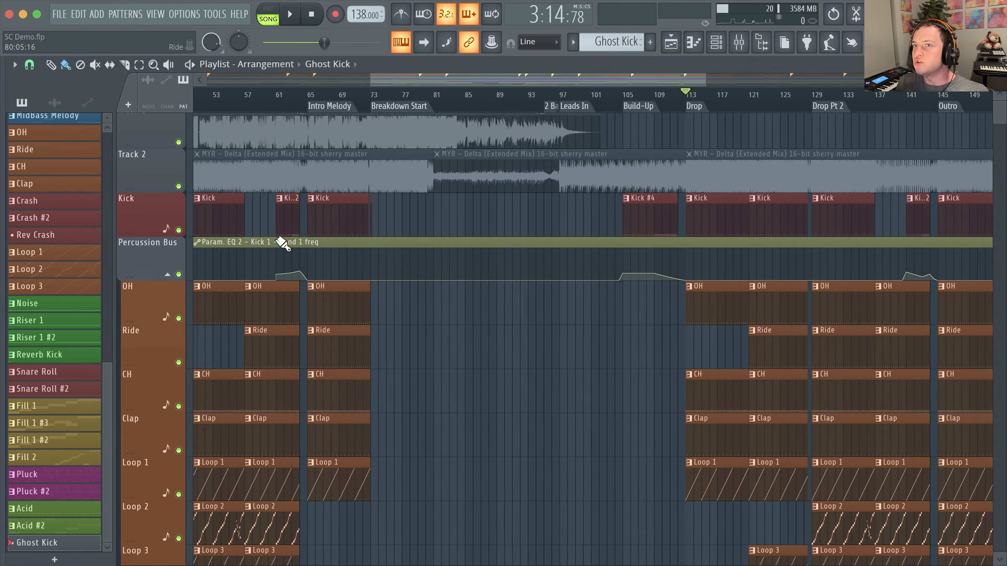
right_click(167, 211)
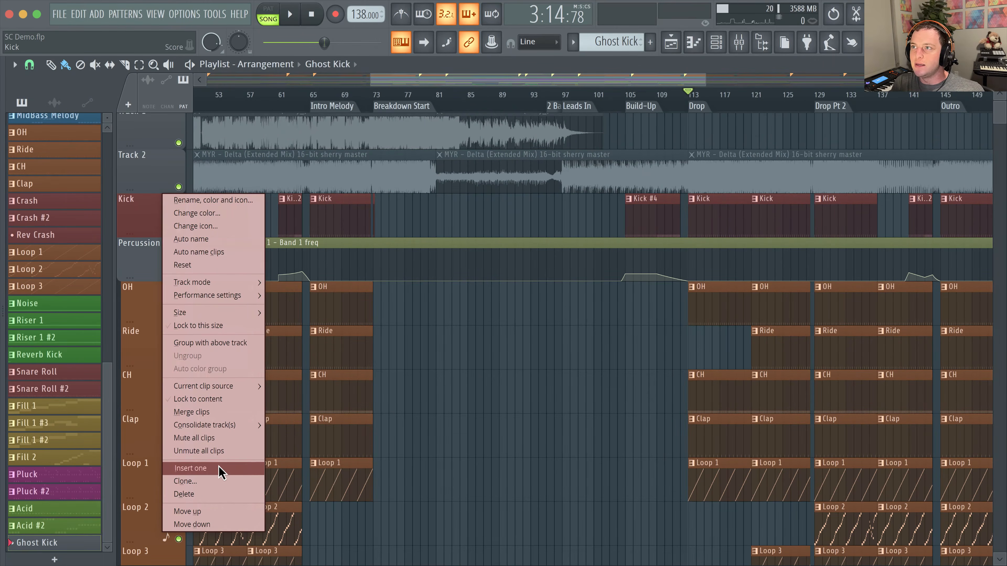
click(221, 468)
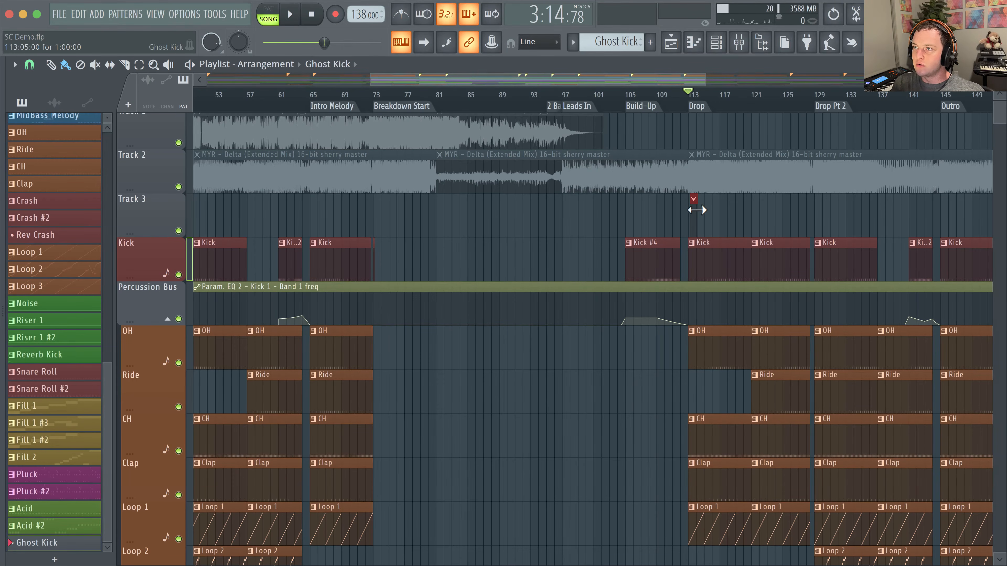
Step: Paste the four-on-the-floor kick steps into the Kick #2 channel of the Ghost Kick pattern
click(738, 41)
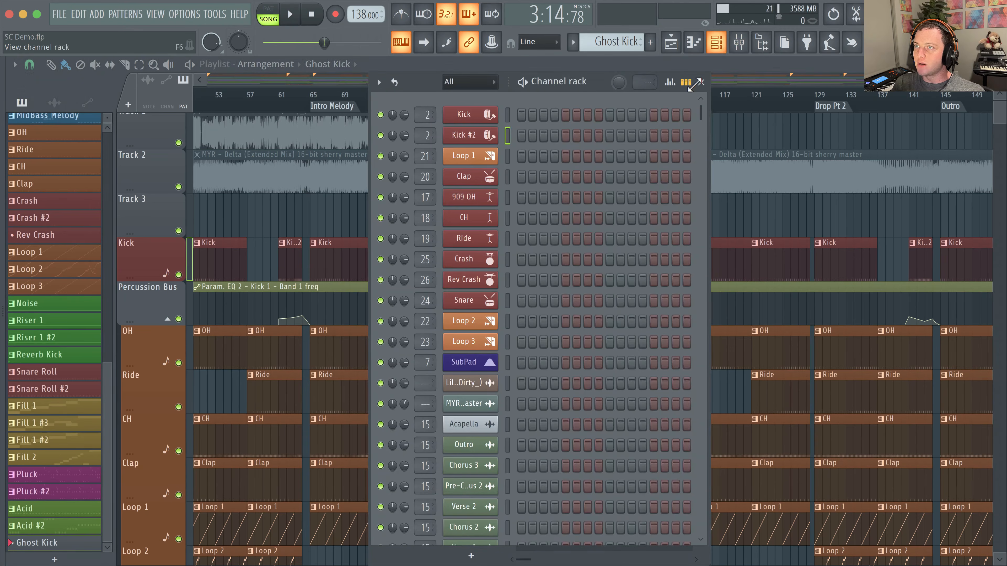
key(super+v)
key(F6)
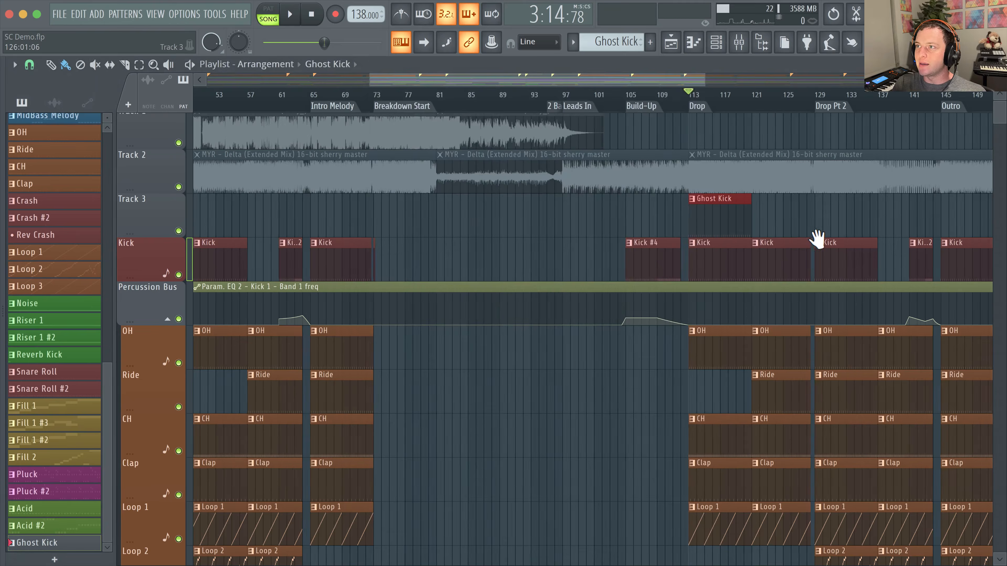
Step: Place a second Ghost Kick clip on Track 3 at bar 121, directly after the clip at the Drop
drag(816, 238, 843, 241)
scroll(737, 214, up, 5)
scroll(373, 218, down, 3)
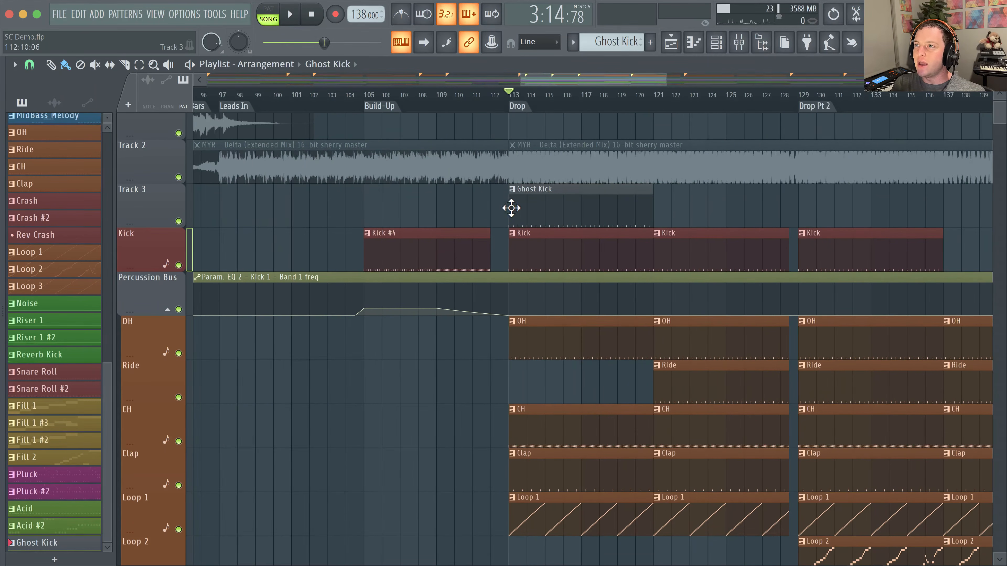
drag(570, 199, 625, 191)
click(719, 194)
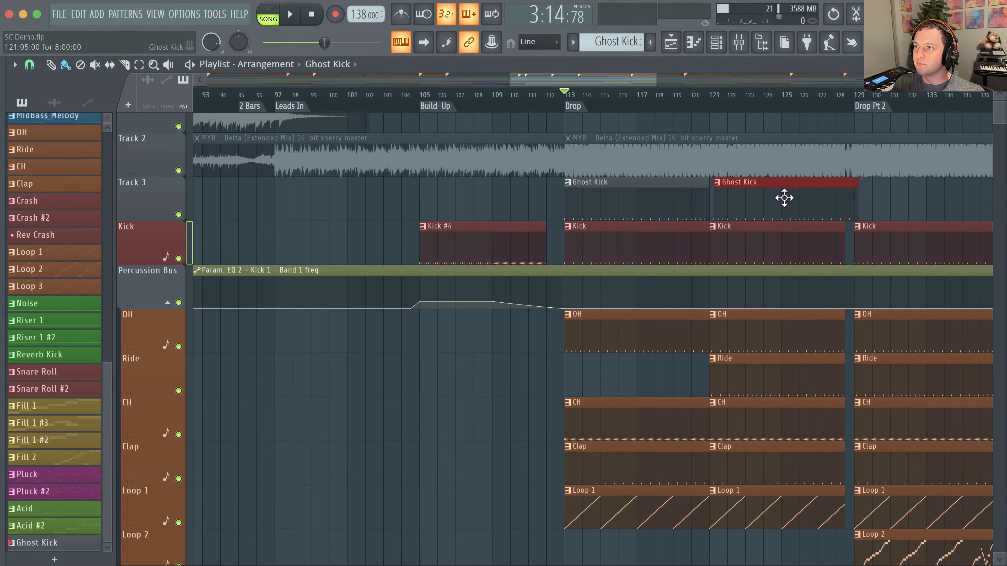
Step: Replace the cloned Kick #2 channel with the MIDI Out plugin, set its output port, and close the plugin
click(739, 42)
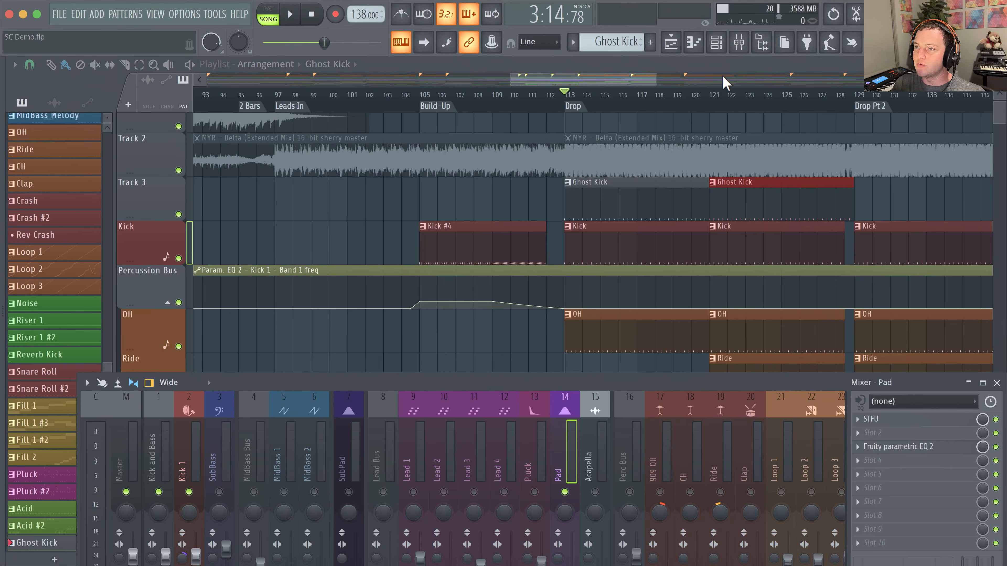
click(715, 42)
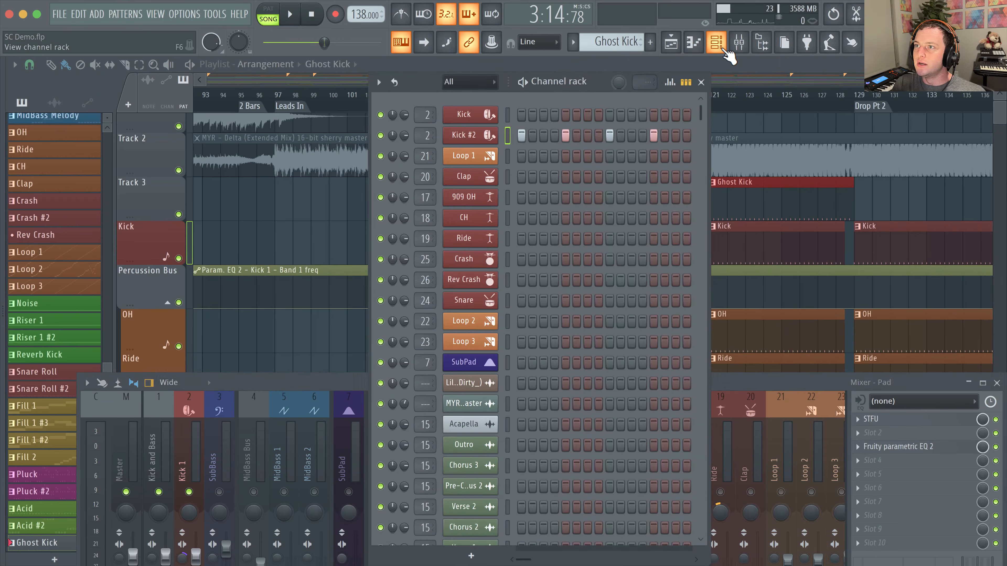
right_click(488, 137)
mouse_move(541, 254)
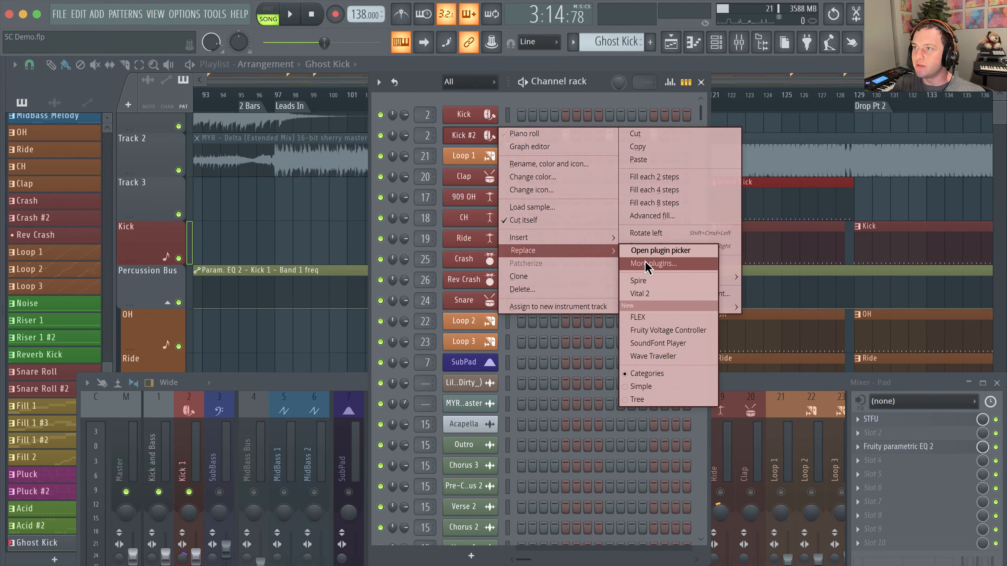
click(641, 254)
text(MIDI)
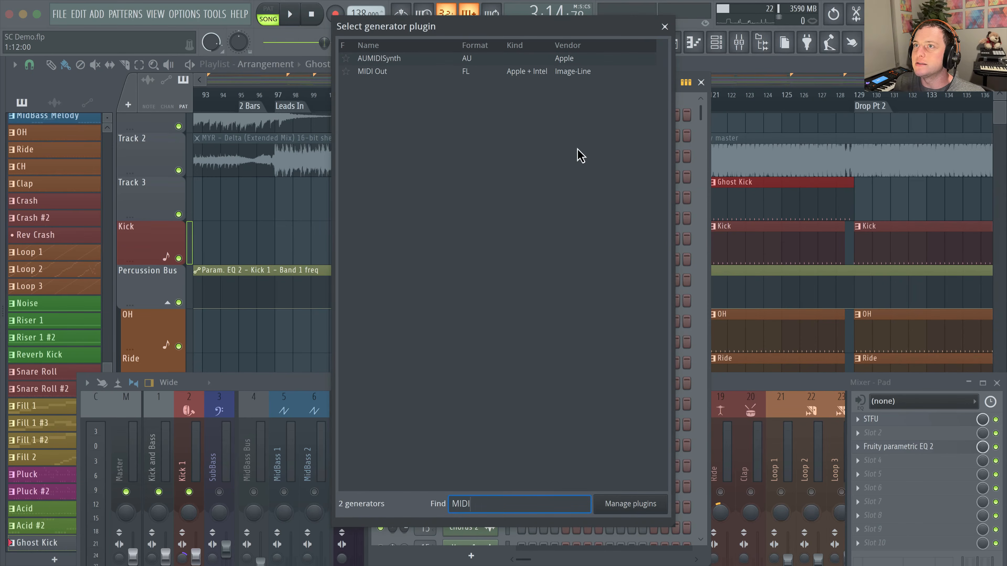
double_click(408, 74)
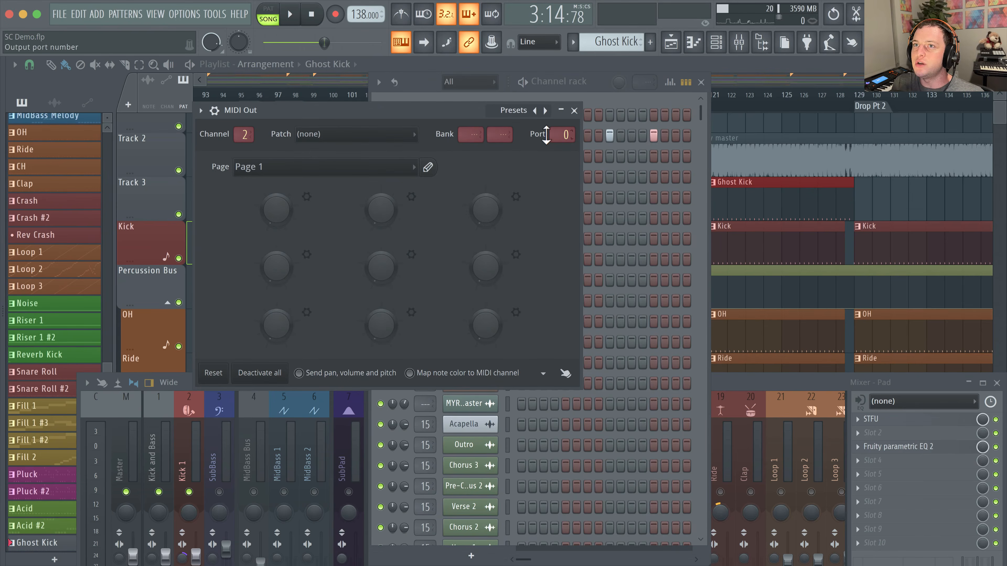
drag(399, 115, 592, 326)
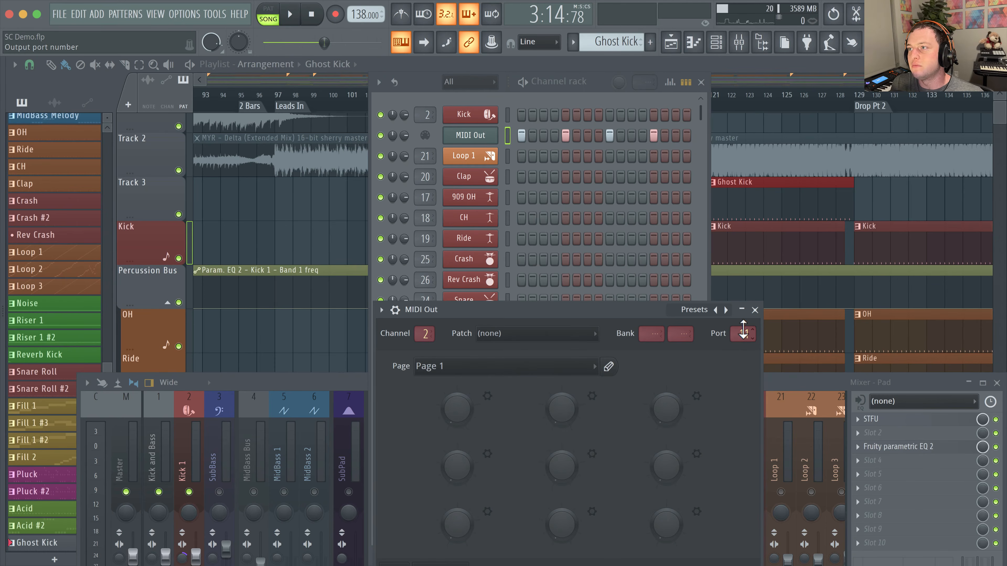
click(755, 310)
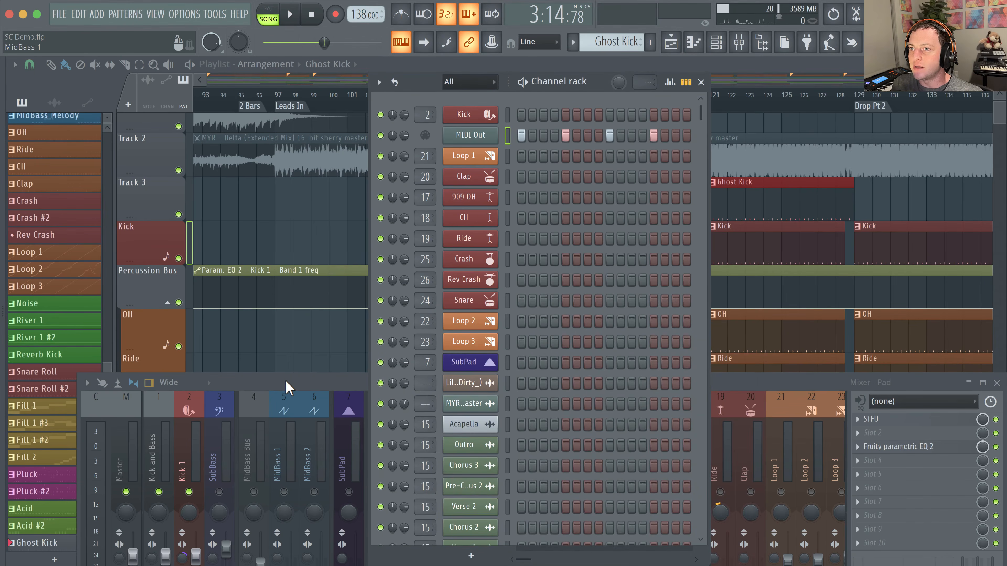
Step: Set the MIDI input port of STFU on the Pad mixer track to 11
drag(288, 387, 265, 203)
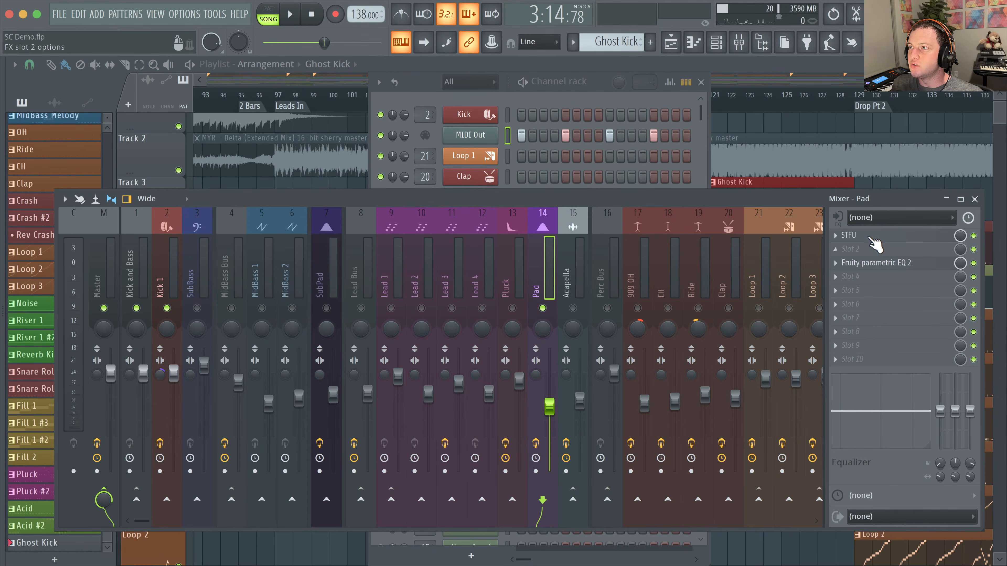
click(869, 236)
click(531, 152)
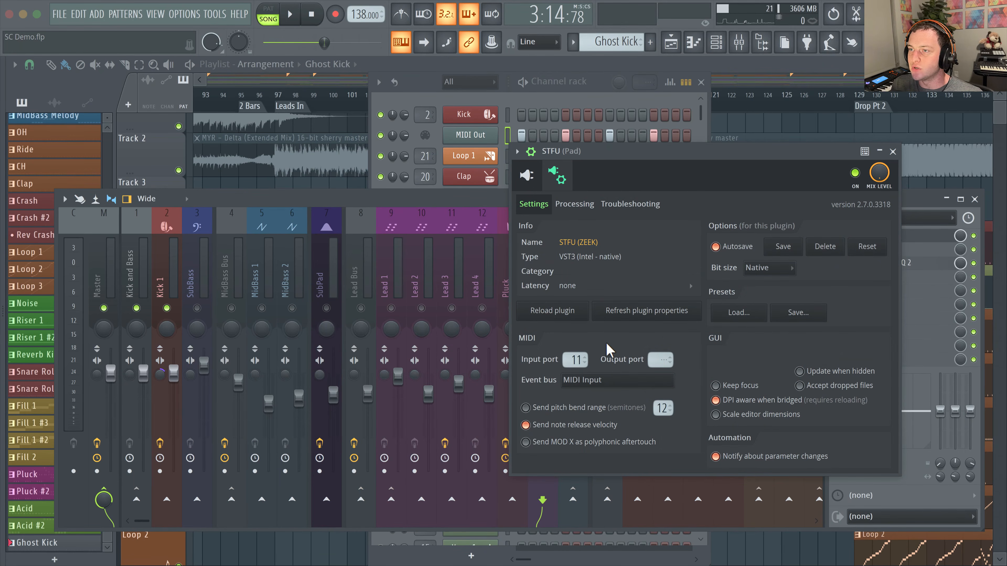
Step: Return to STFU's envelope view and set its trigger to Note On
click(895, 153)
click(885, 241)
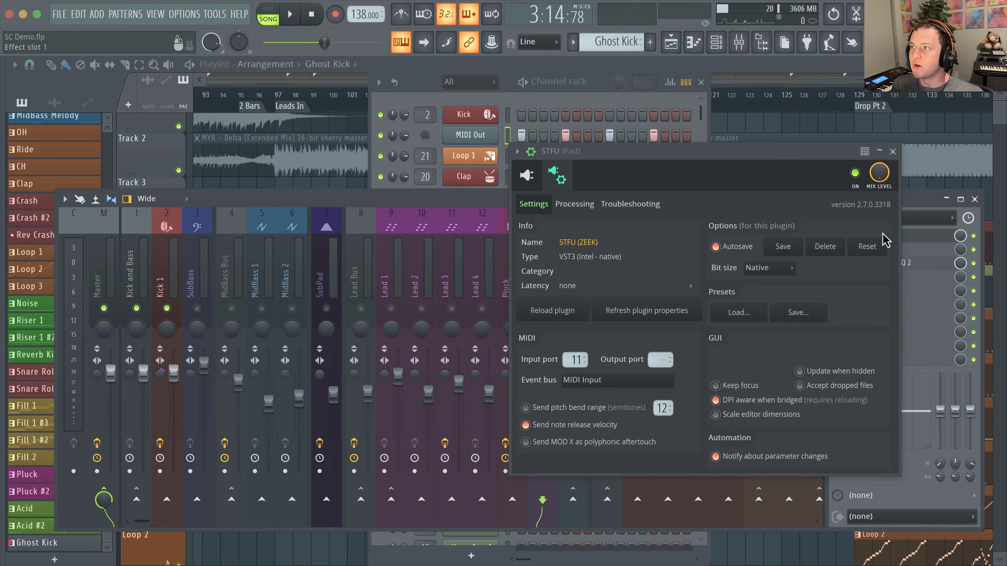
click(563, 175)
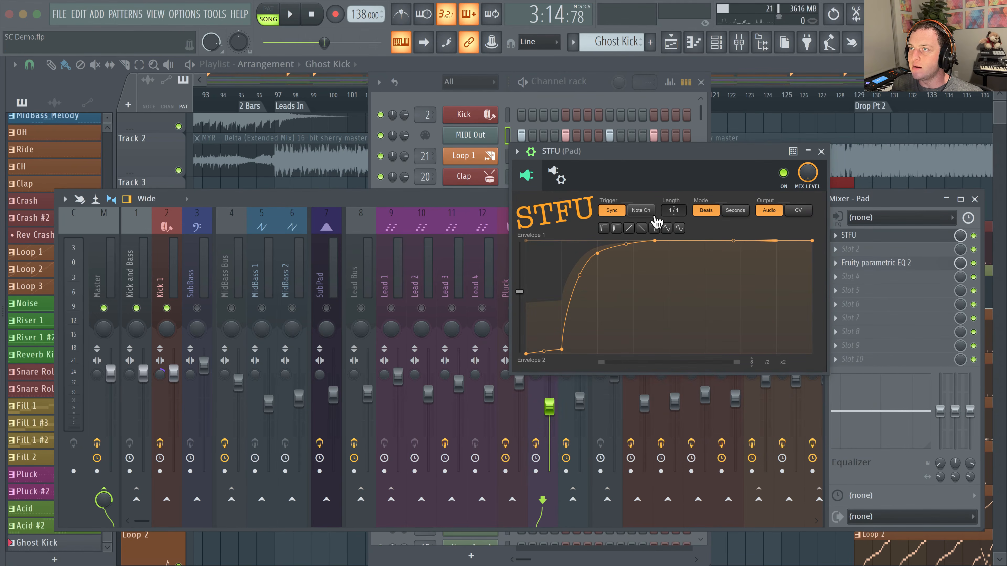
click(641, 212)
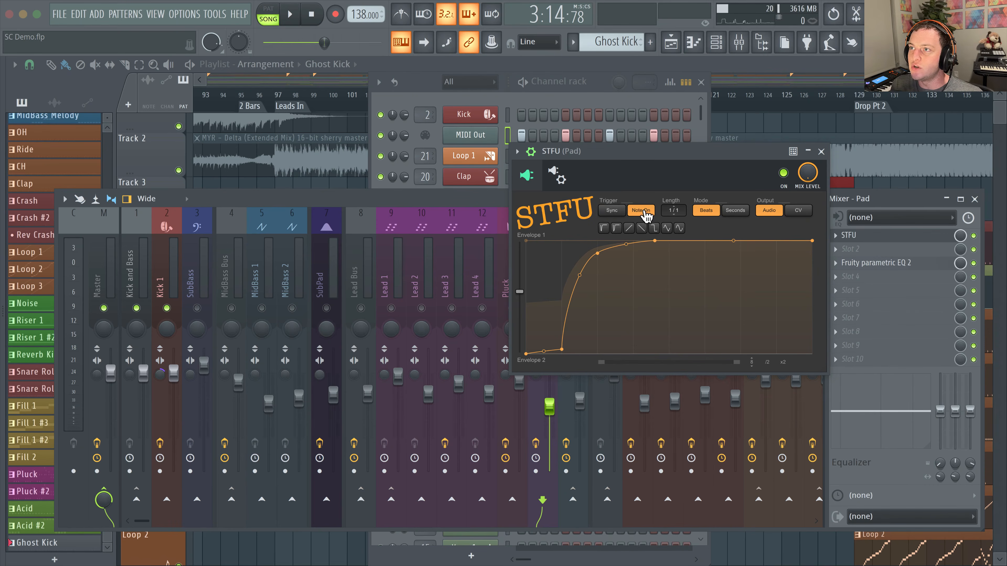
Step: Close the channel rack and mixer and move the STFU window aside to expose the playlist around the Drop
click(701, 82)
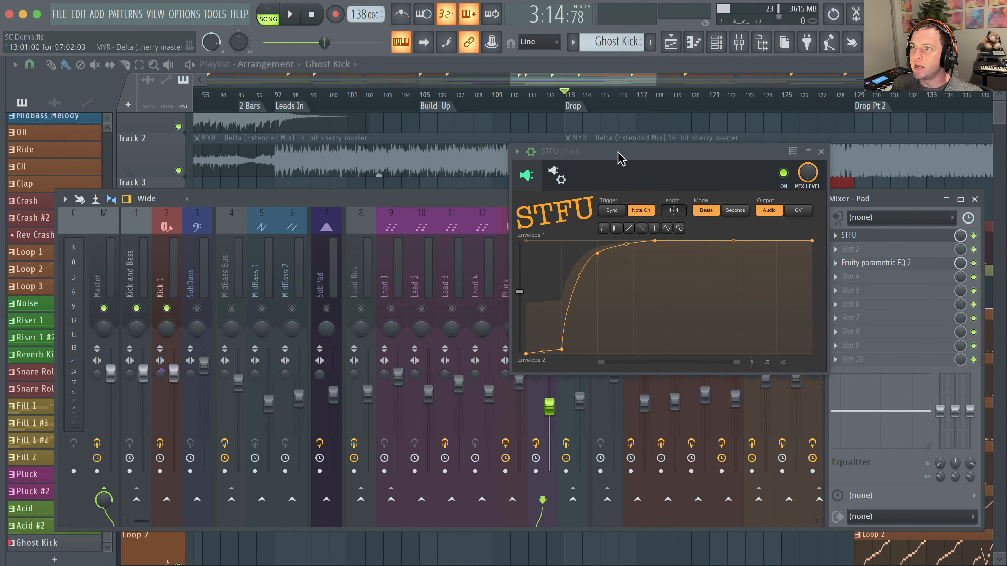
key(space)
drag(625, 155, 703, 155)
key(space)
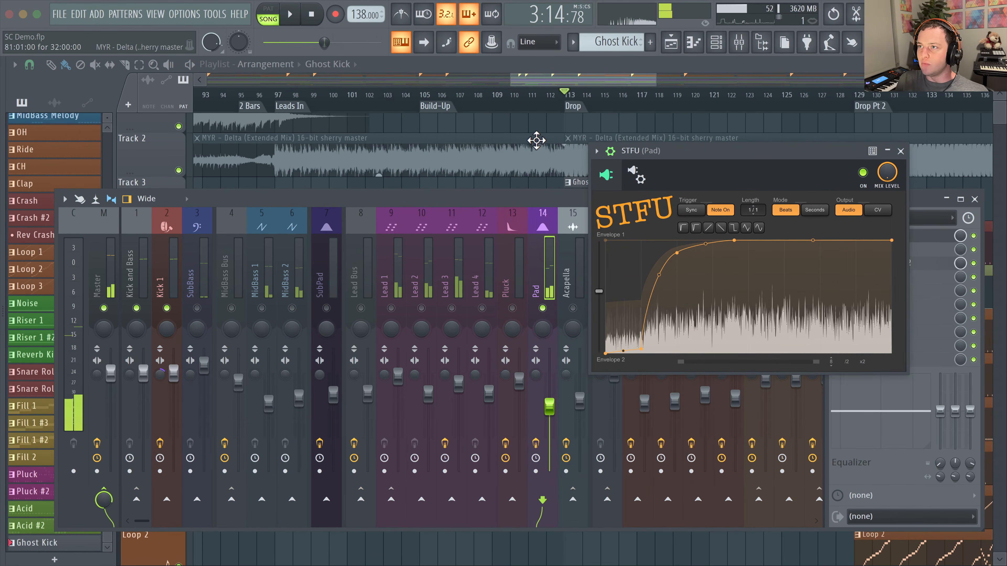
key(F9)
scroll(510, 161, up, 1)
drag(510, 162, 472, 166)
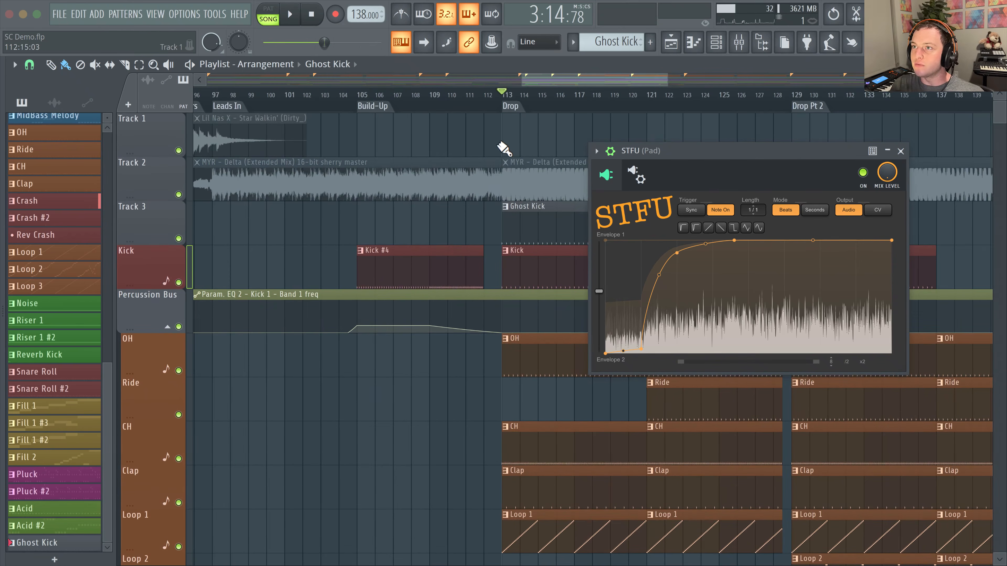
Step: Play from about bar 111 into the Drop while adjusting STFU's mix slider to just above halfway
click(475, 97)
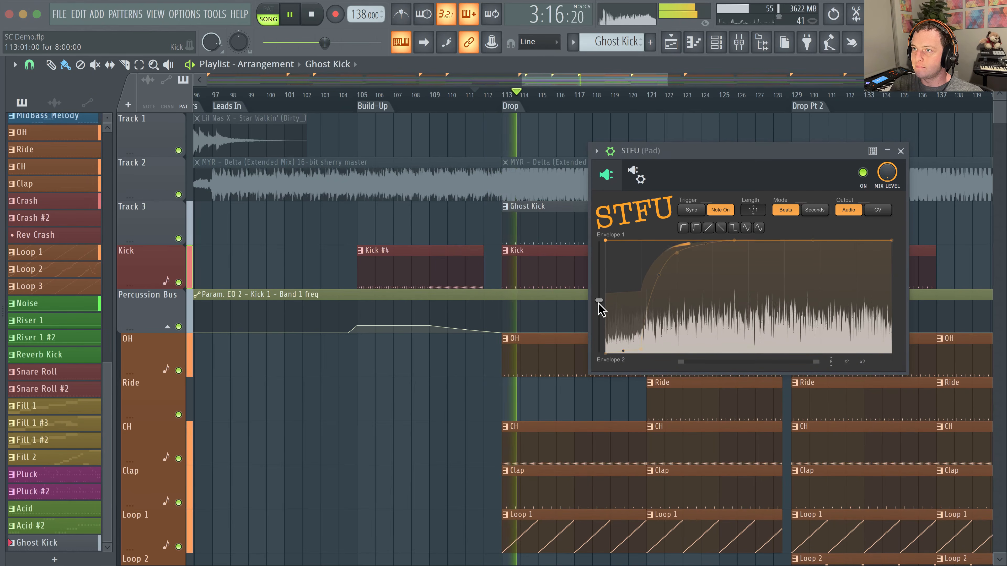
drag(598, 291, 598, 290)
key(space)
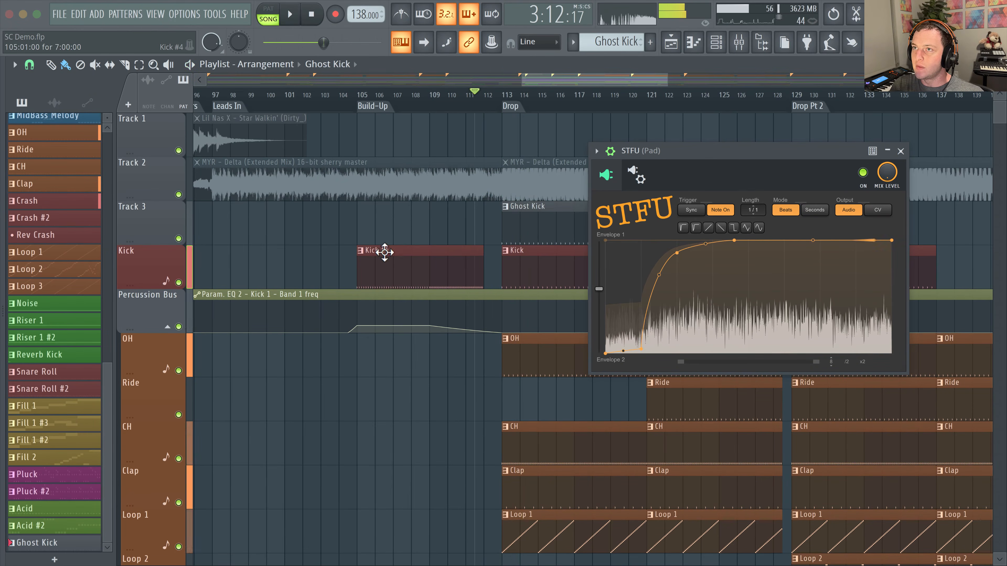
Step: Unmute all mixer tracks except Acapella, and close the mixer and STFU
drag(314, 271, 563, 164)
click(735, 46)
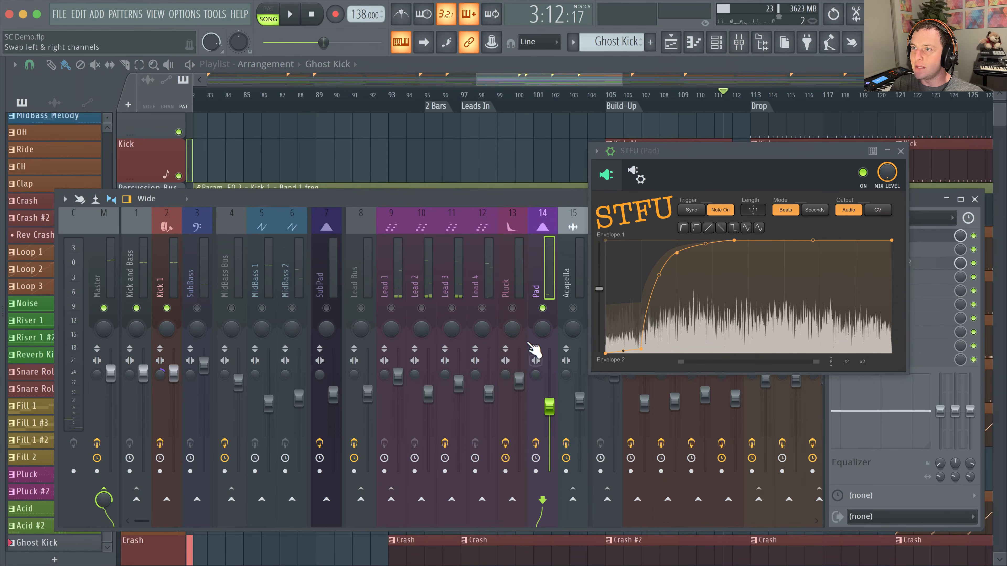
right_click(513, 310)
right_click(516, 311)
click(571, 311)
key(F9)
mouse_move(493, 171)
mouse_down()
mouse_move(492, 130)
mouse_move(530, 95)
mouse_up()
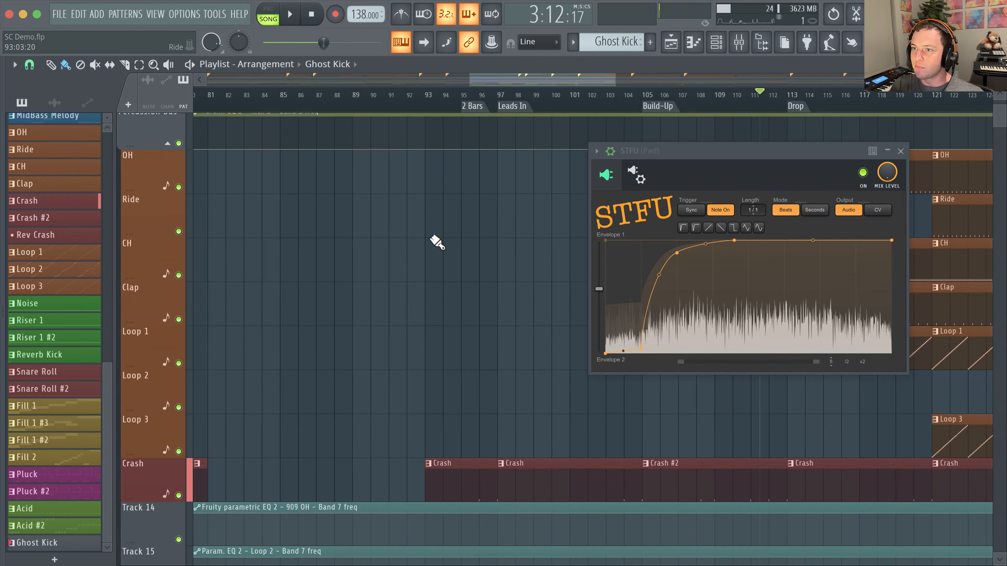
drag(436, 238, 452, 160)
click(901, 150)
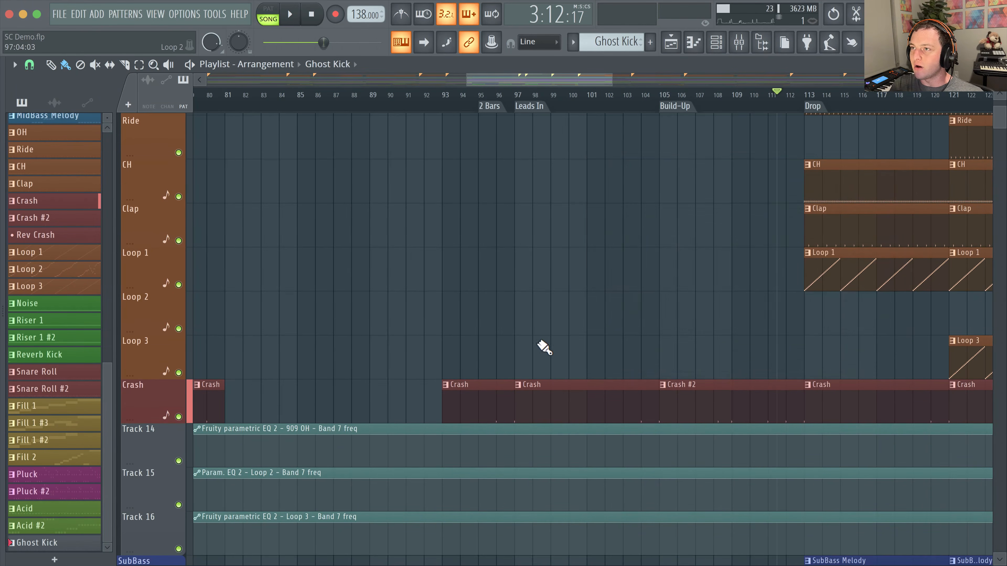
Step: Play the full arrangement from around the 2 Bars marker at bar 95
scroll(555, 246, down, 5)
scroll(555, 258, up, 12)
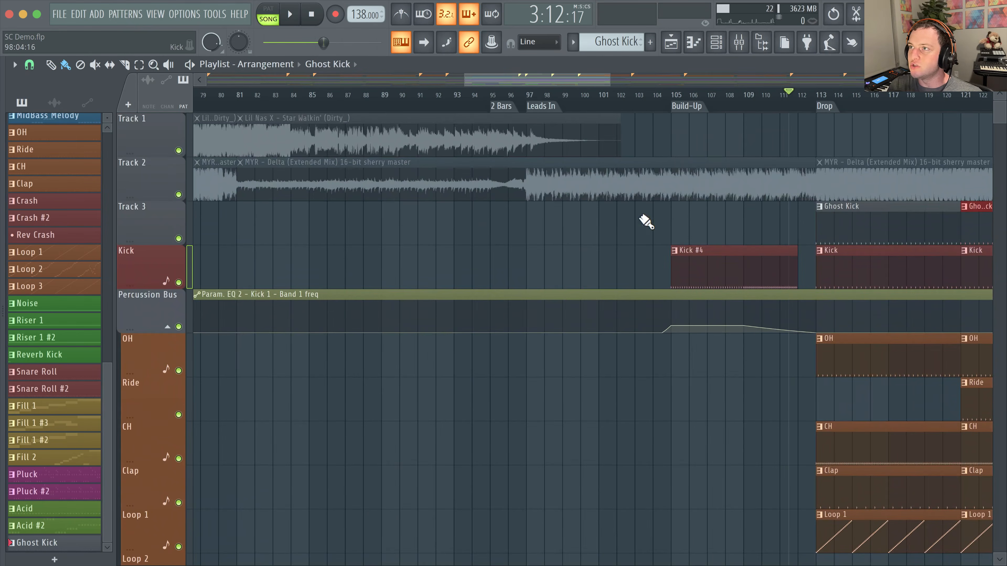
click(739, 41)
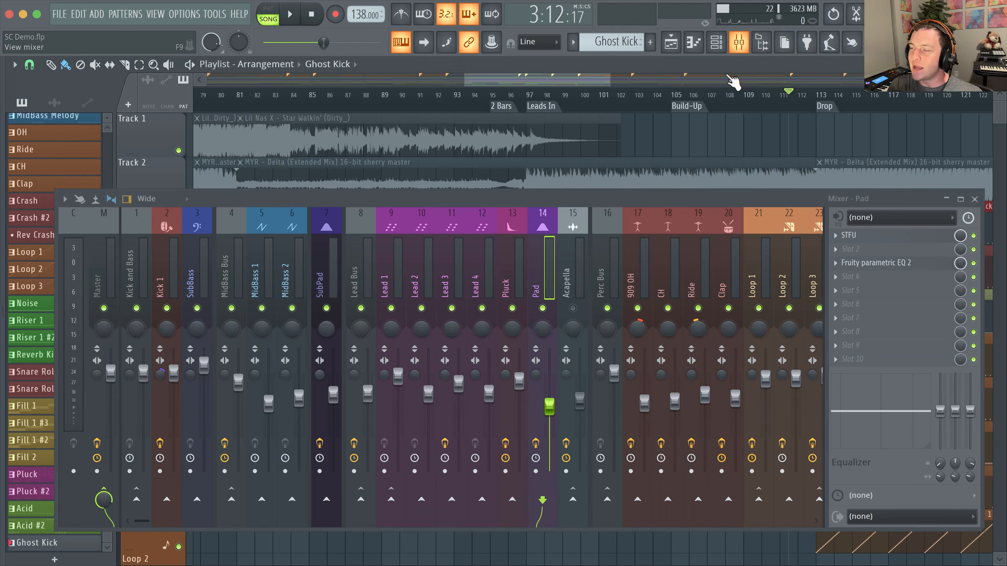
key(F9)
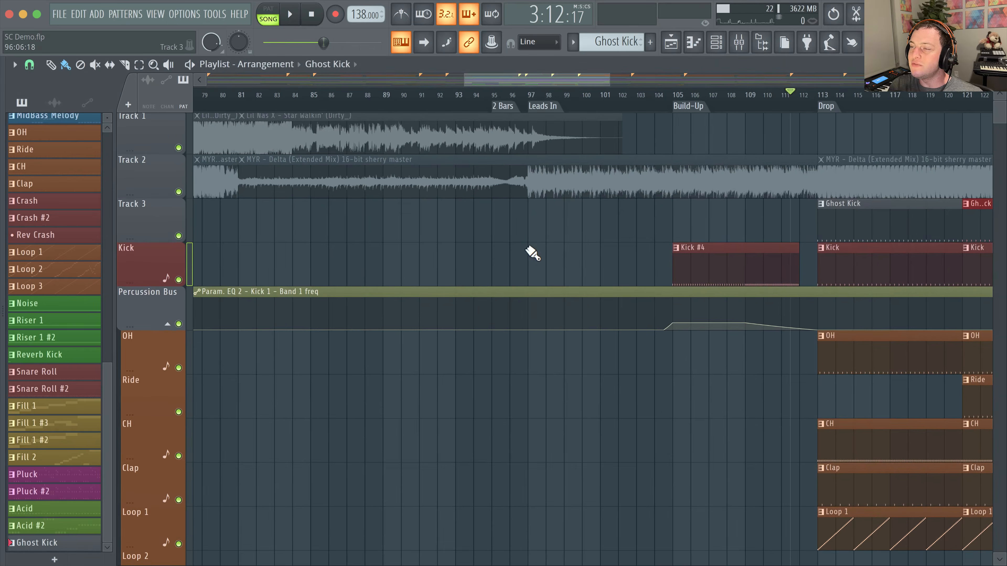
scroll(555, 318, down, 7)
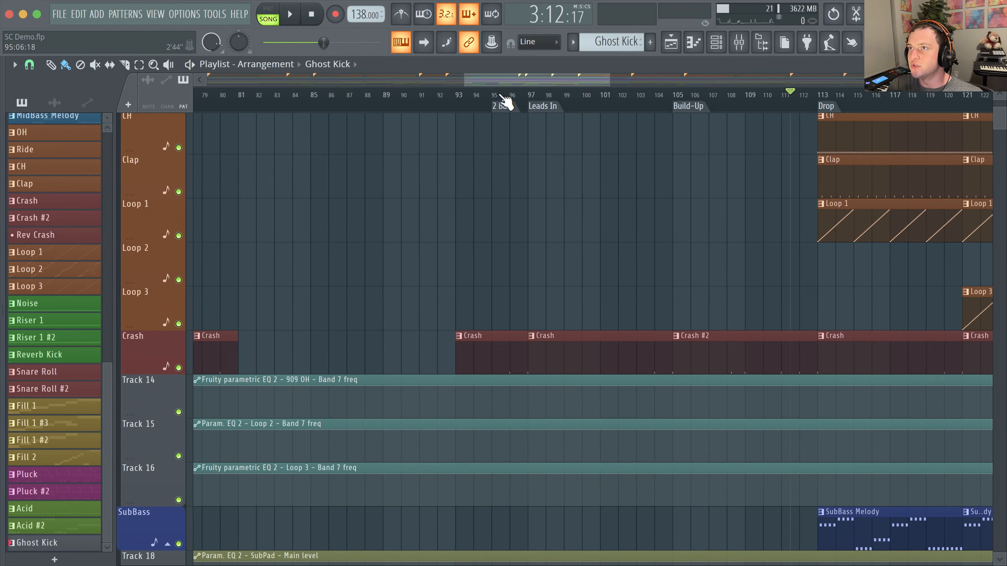
key(space)
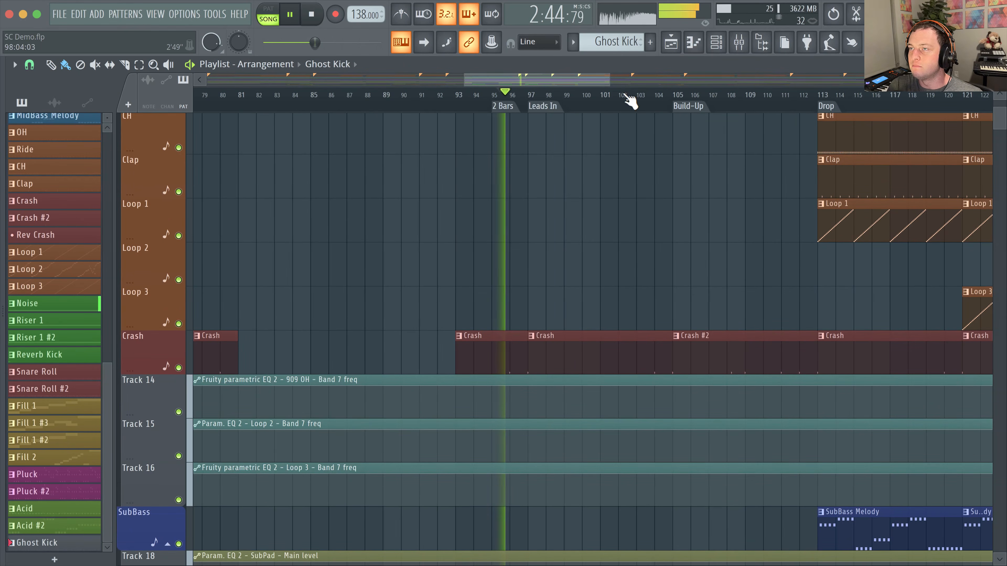
Step: Check the mixer levels during playback, and jump playback to bar 117 within the Drop
click(739, 41)
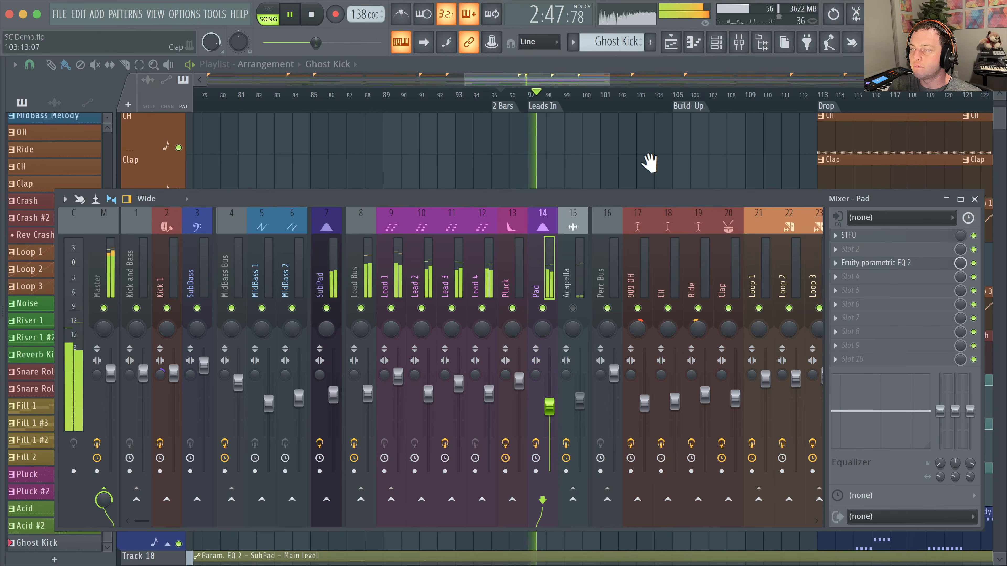
key(F9)
scroll(679, 189, up, 5)
scroll(679, 190, up, 2)
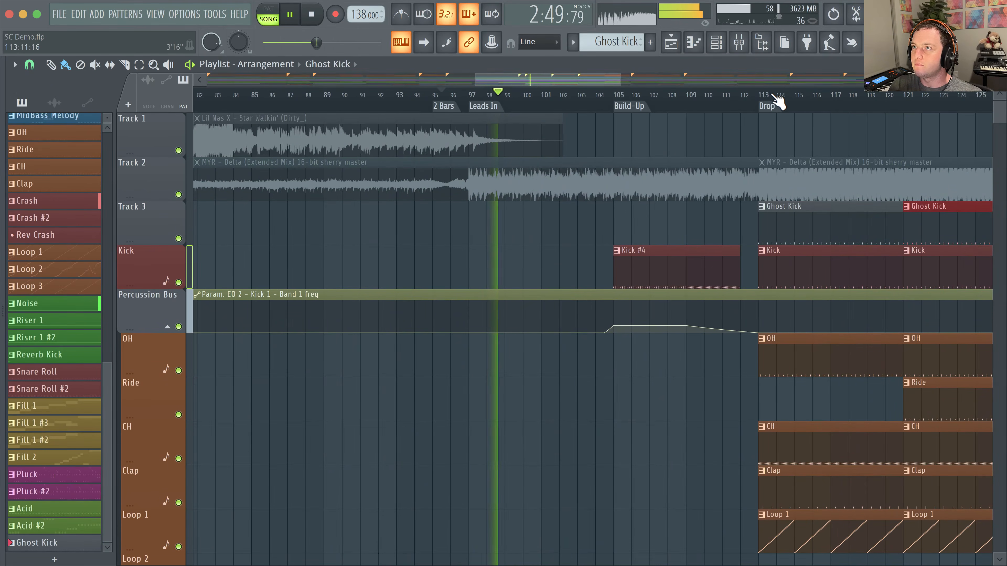
click(834, 105)
Step: Raise the mix slider of STFU on the Pad mixer track to about three-quarters during playback, and stop the song
click(739, 41)
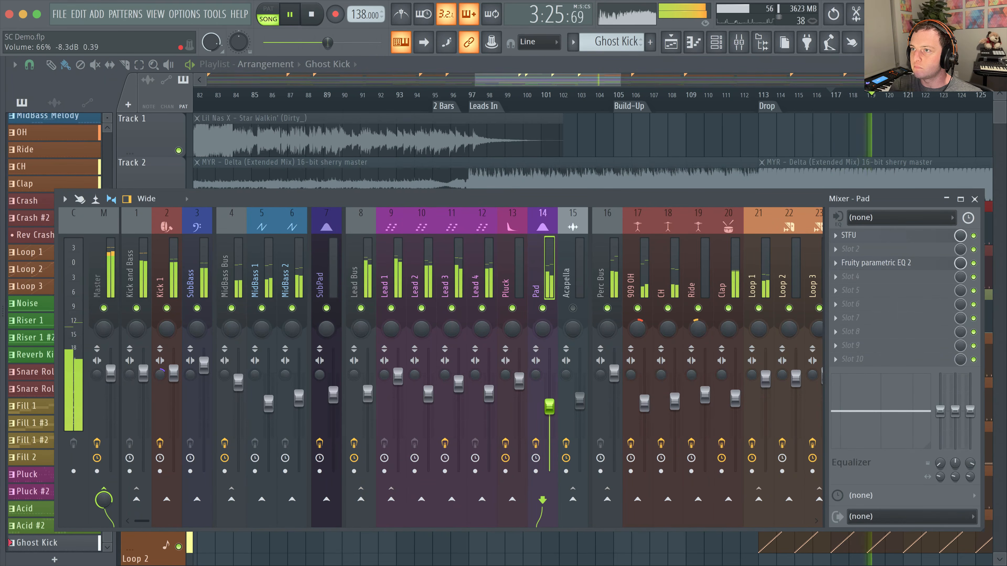
click(914, 236)
click(913, 238)
click(898, 247)
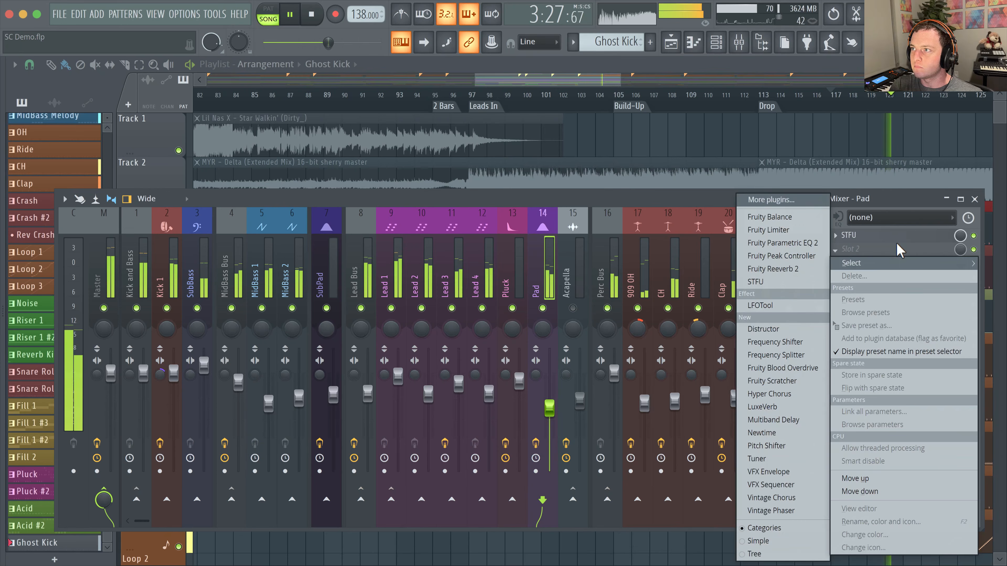
click(756, 281)
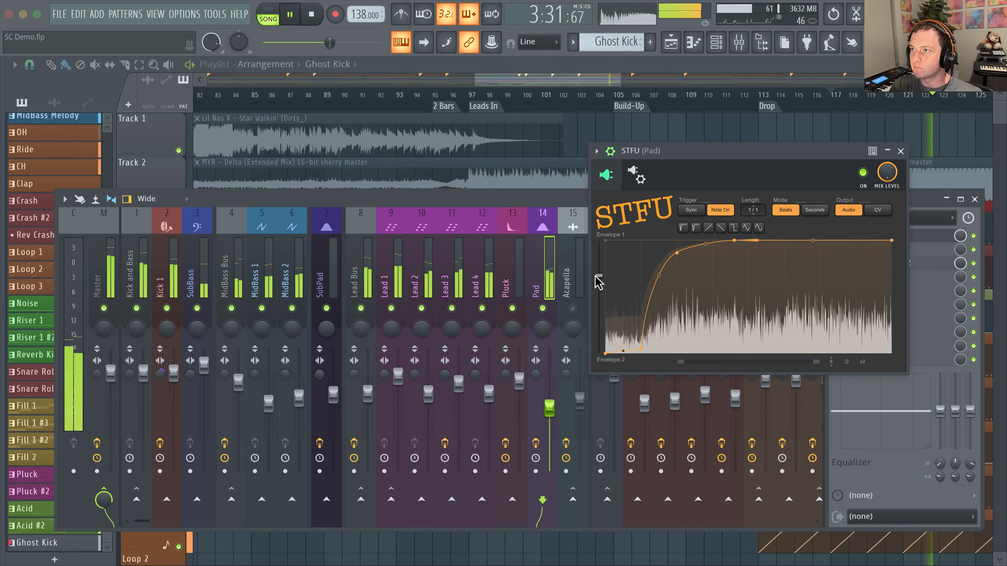
drag(599, 289, 599, 270)
key(space)
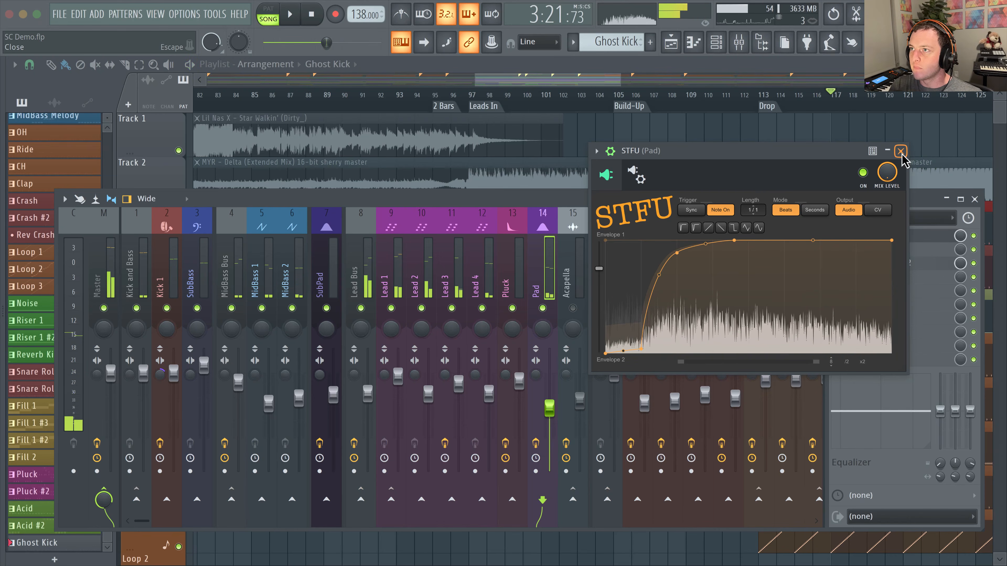
Step: Close STFU and the mixer to expose the playlist from the Drop to Drop Pt 2
click(900, 151)
key(F9)
scroll(568, 185, right, 5)
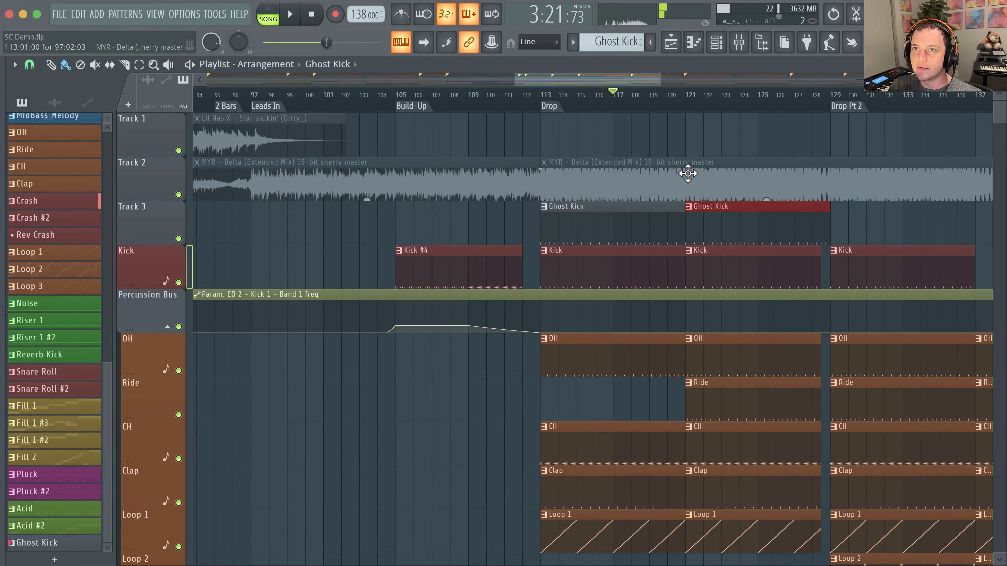